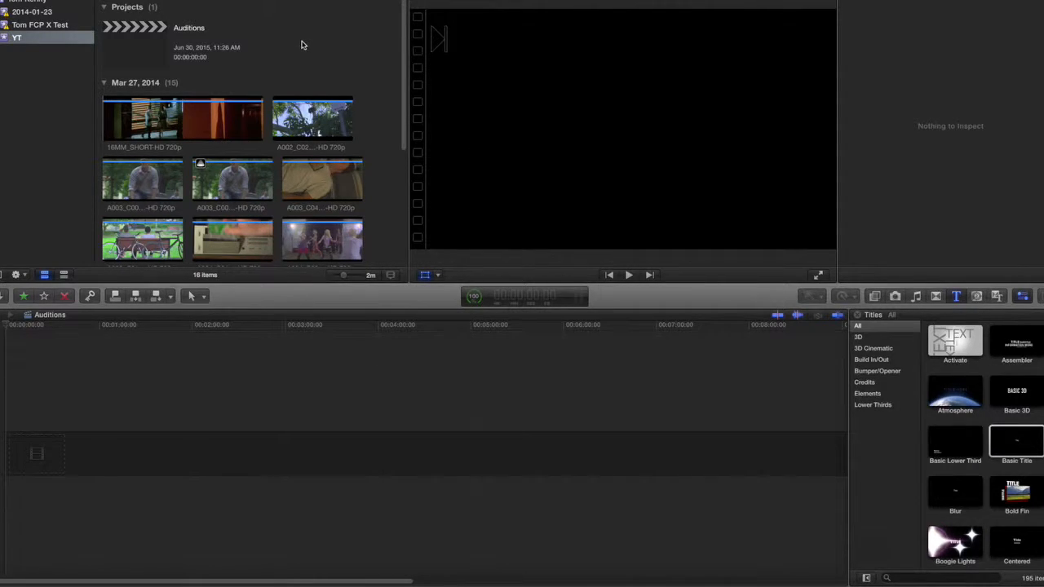
Add the 16MM_SHORT-HD 720p clip to the start of the empty Auditions timeline
click(187, 123)
drag(184, 127, 82, 438)
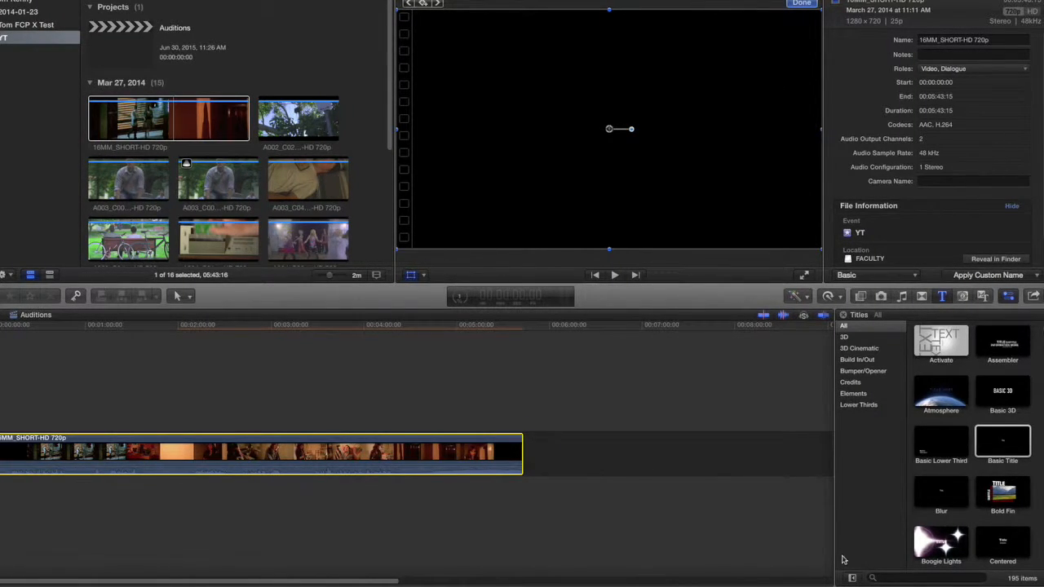
Try the different timeline clip appearance styles and settle on the one with equally sized filmstrips and audio waveforms
click(809, 586)
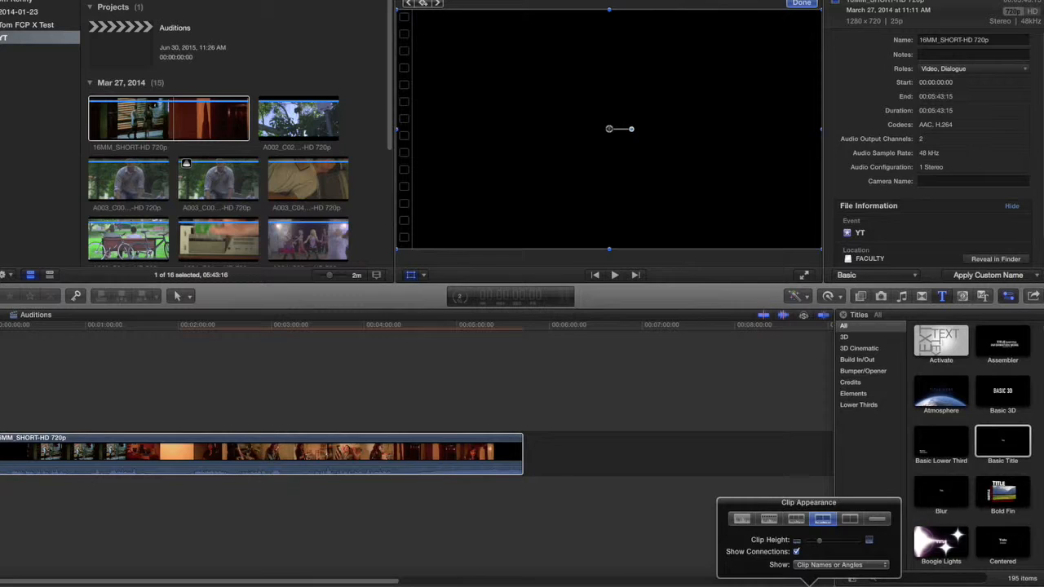
click(851, 520)
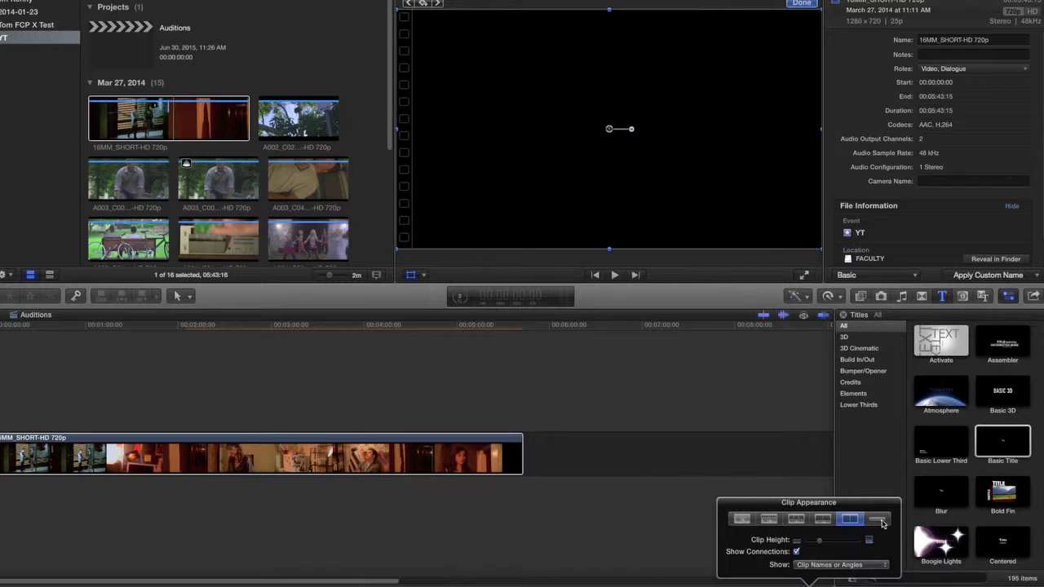
click(878, 520)
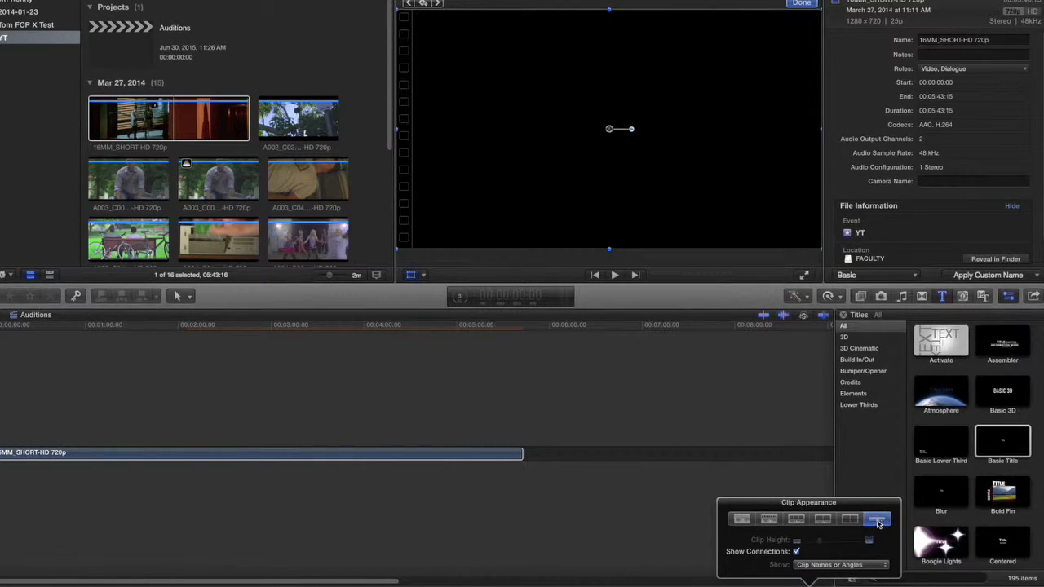
click(850, 520)
click(824, 520)
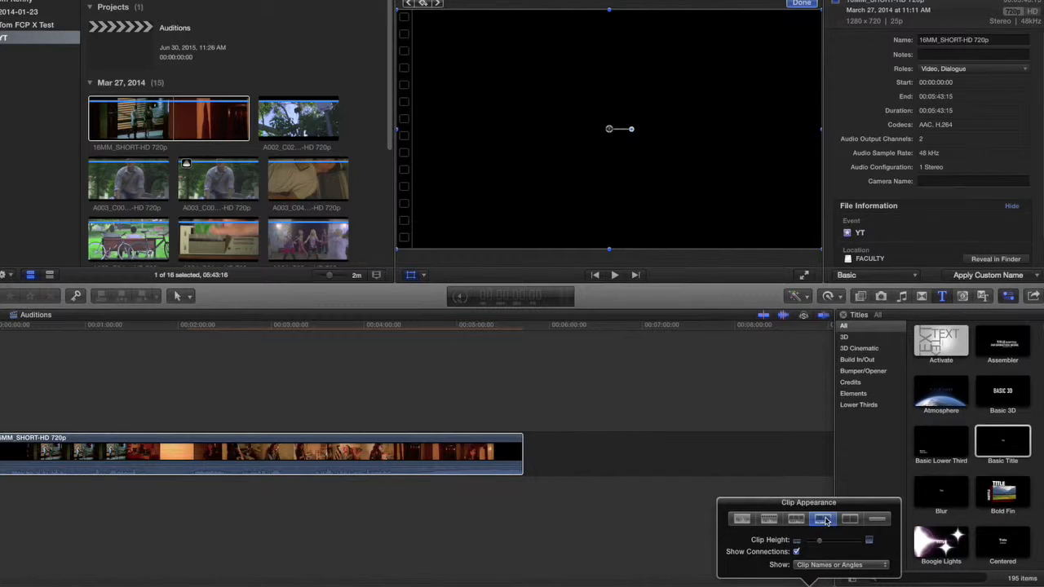
click(799, 520)
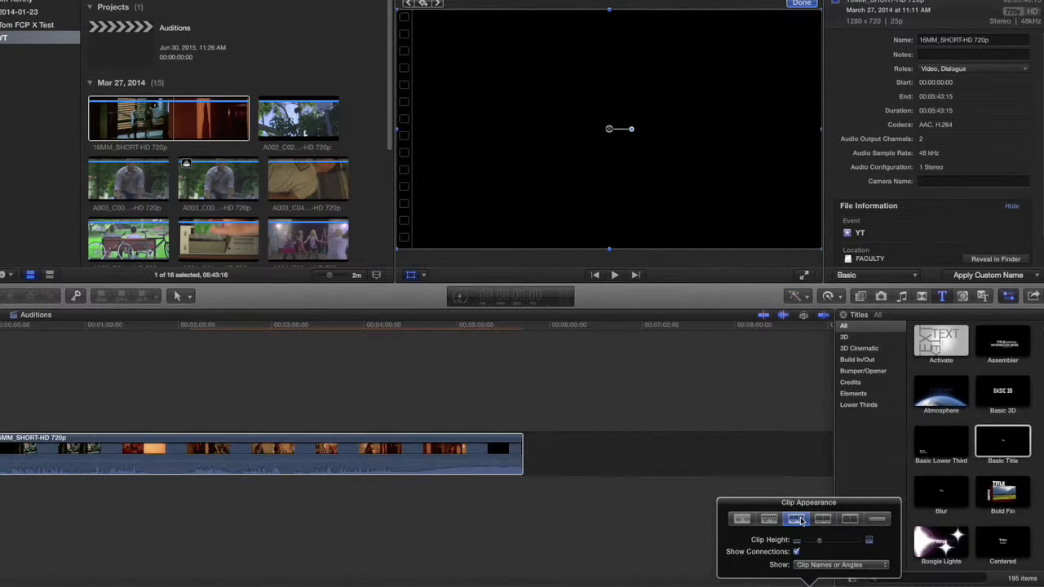
click(769, 520)
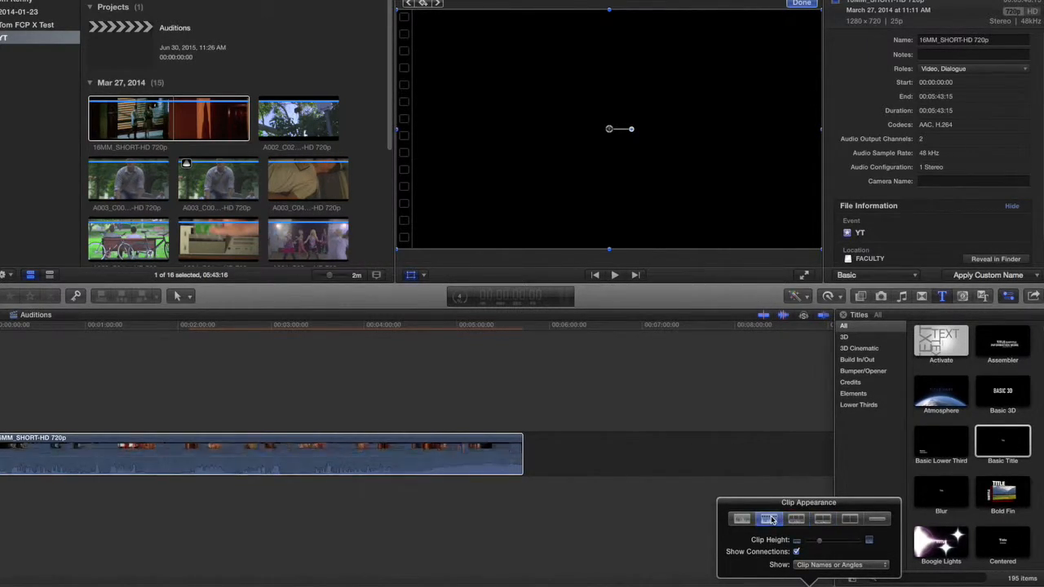
click(742, 520)
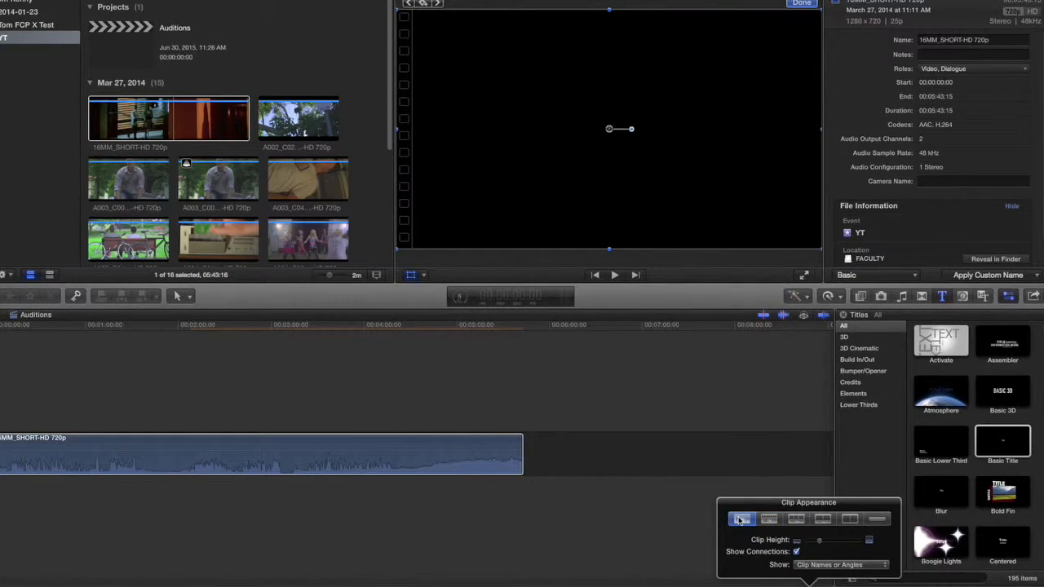
click(769, 521)
click(796, 521)
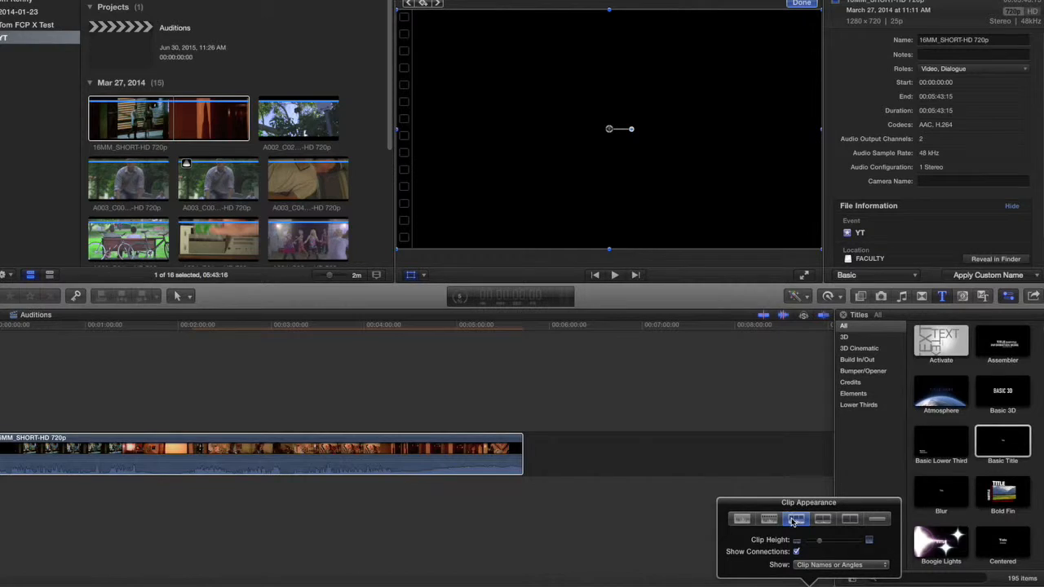
Try labelling timeline clips with Clip Names only, return to Clip Names or Angles, and briefly play the clip
click(863, 566)
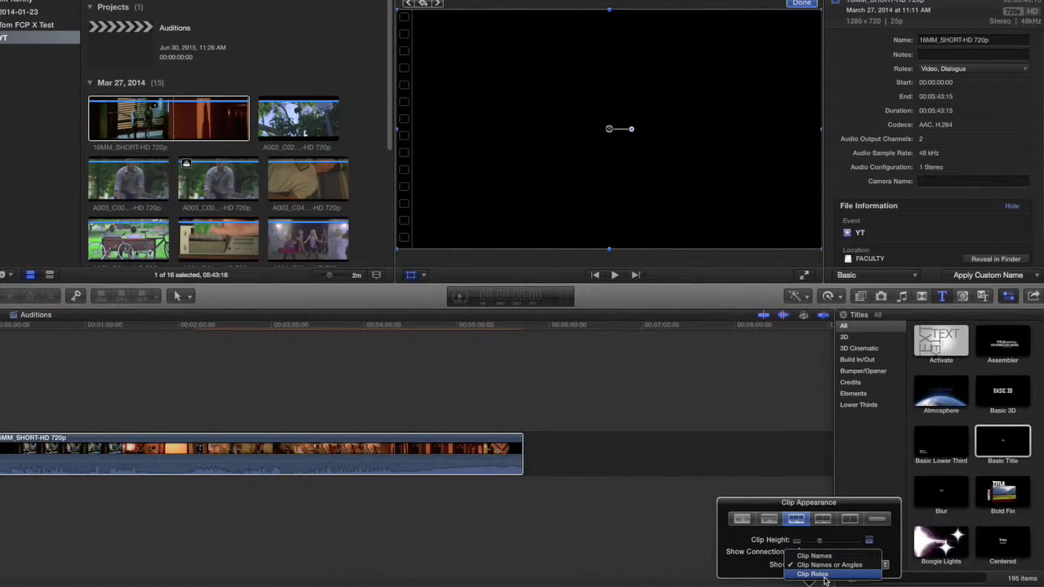
click(832, 557)
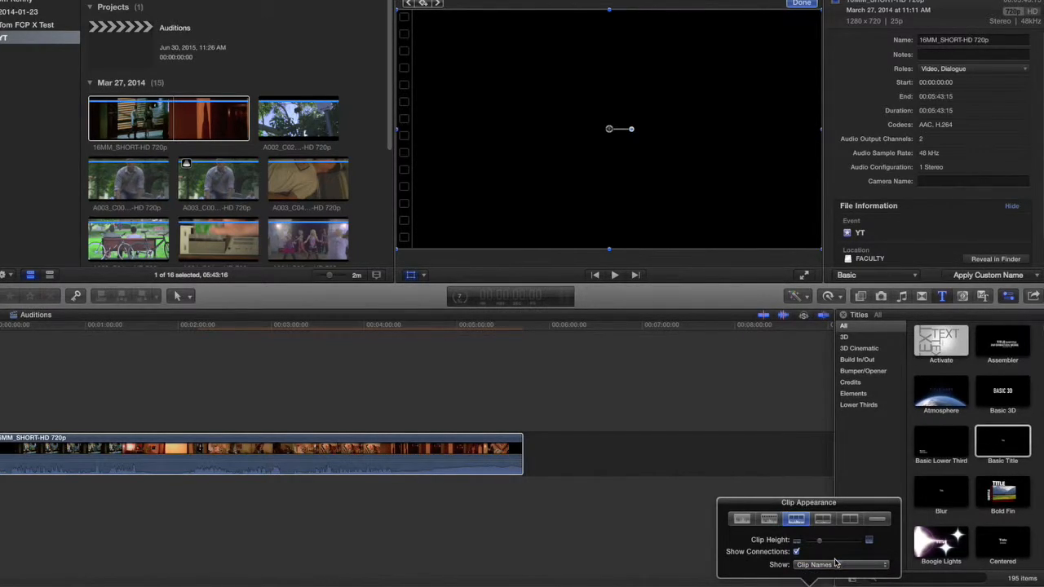
click(840, 565)
click(846, 574)
key(space)
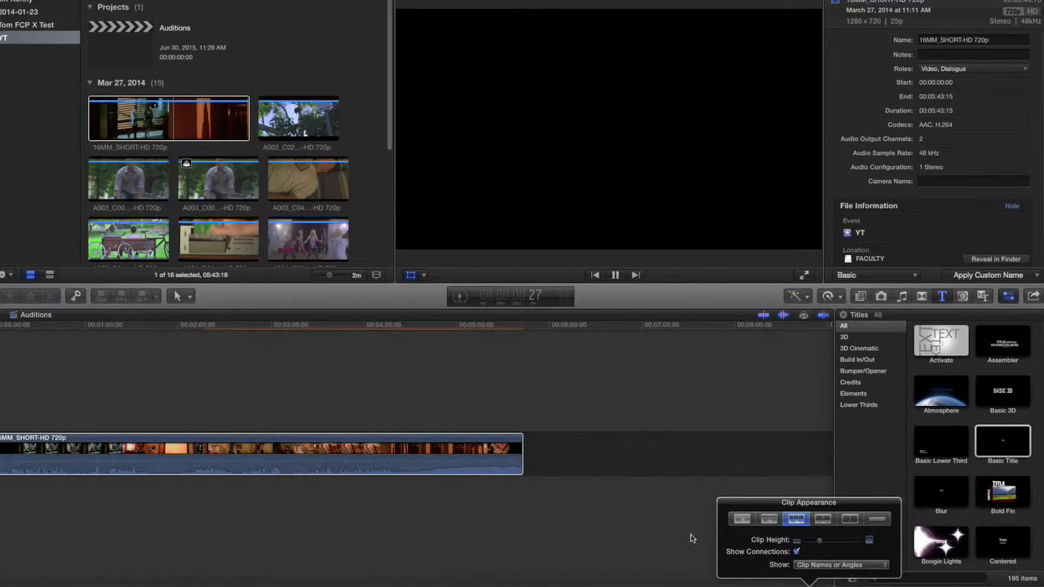
click(690, 538)
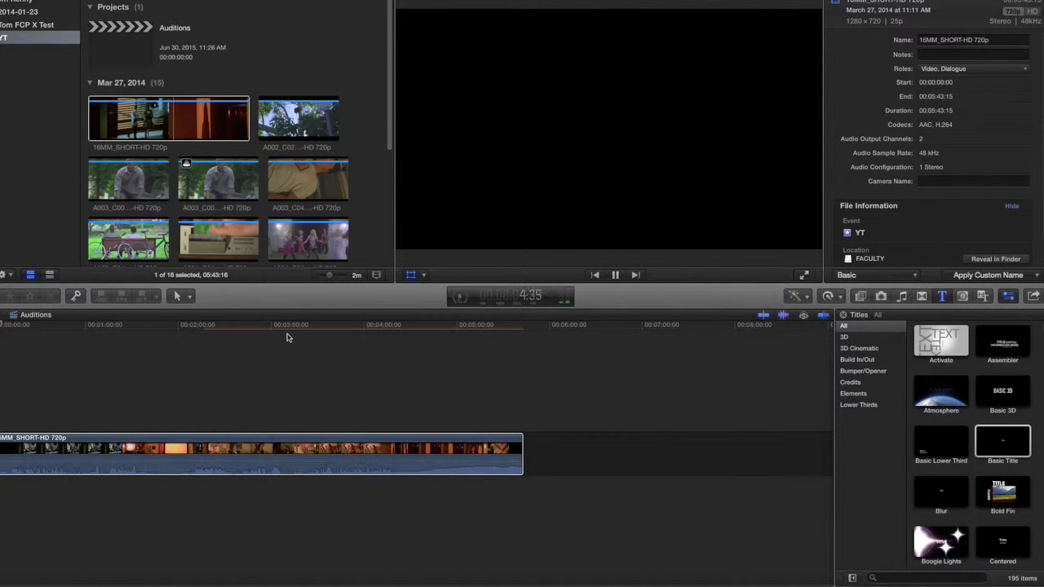
key(space)
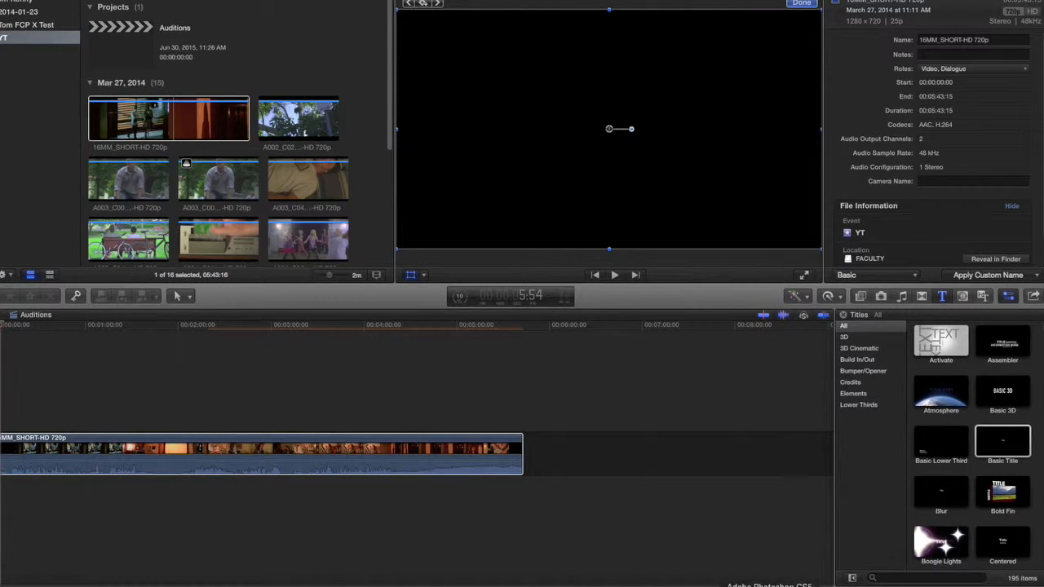
Mark a range in the timeline clip from 2:11:31 to 2:58:34
key(super+equal)
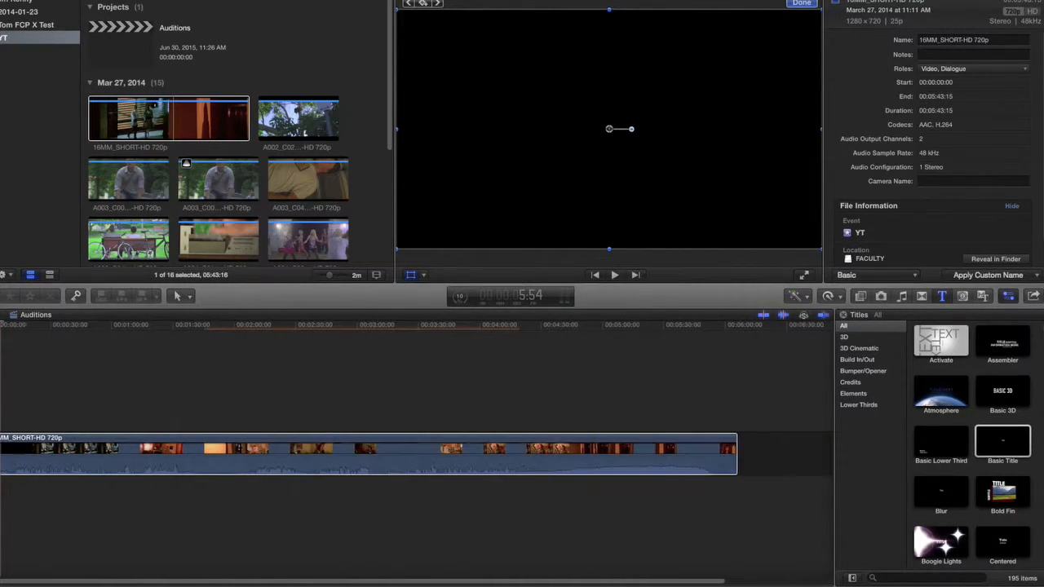
key(super+equal)
key(super+equal)
key(super+minus)
key(super+minus)
key(super+minus)
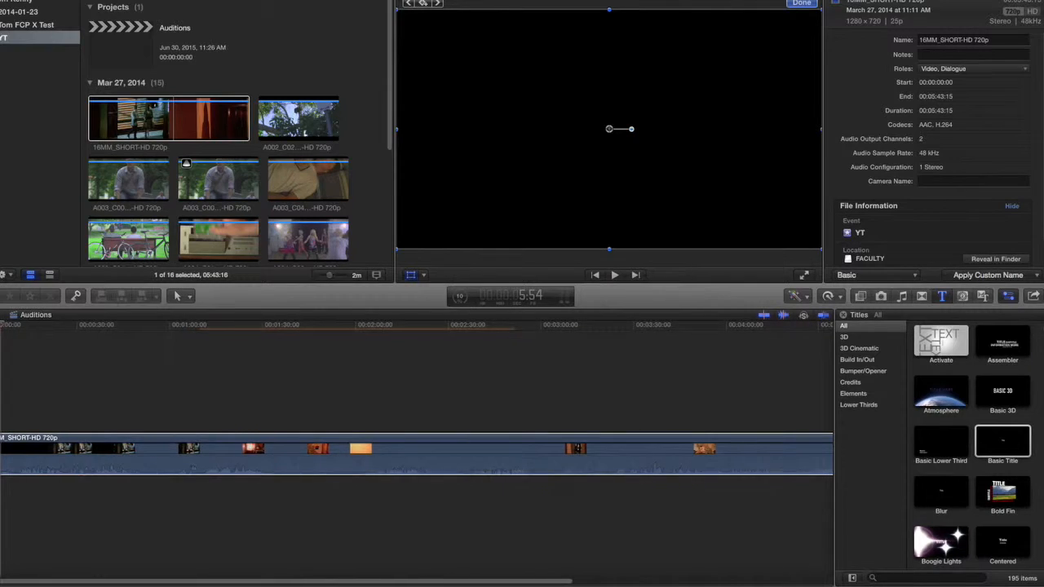
key(super+minus)
key(super+minus)
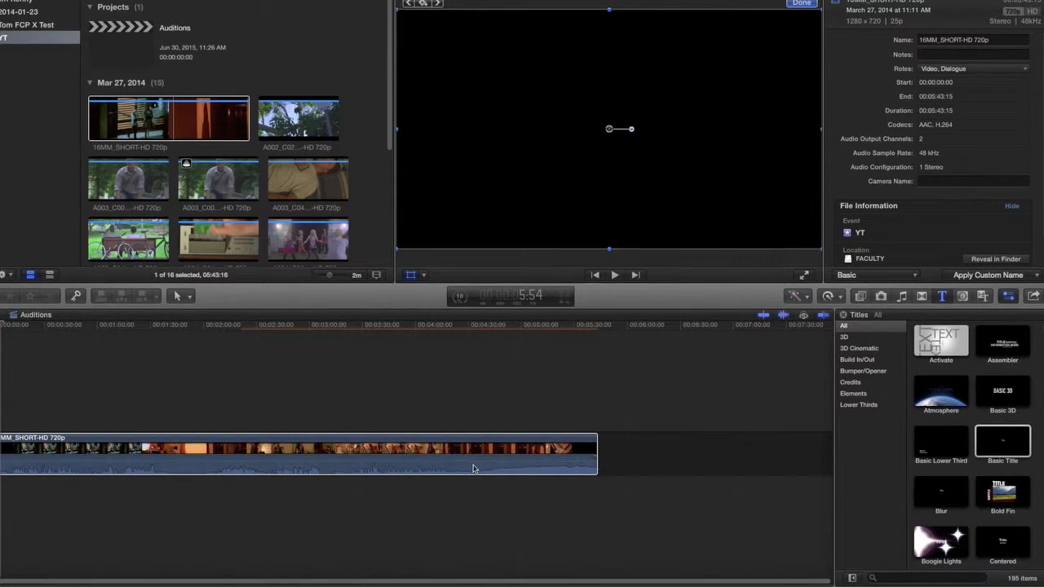
click(242, 328)
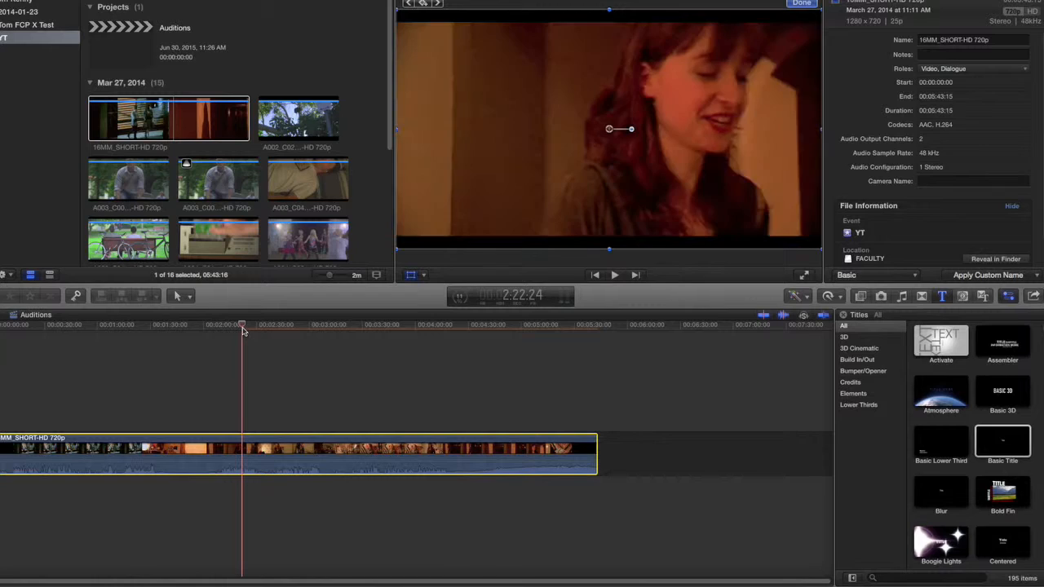
drag(242, 328, 224, 331)
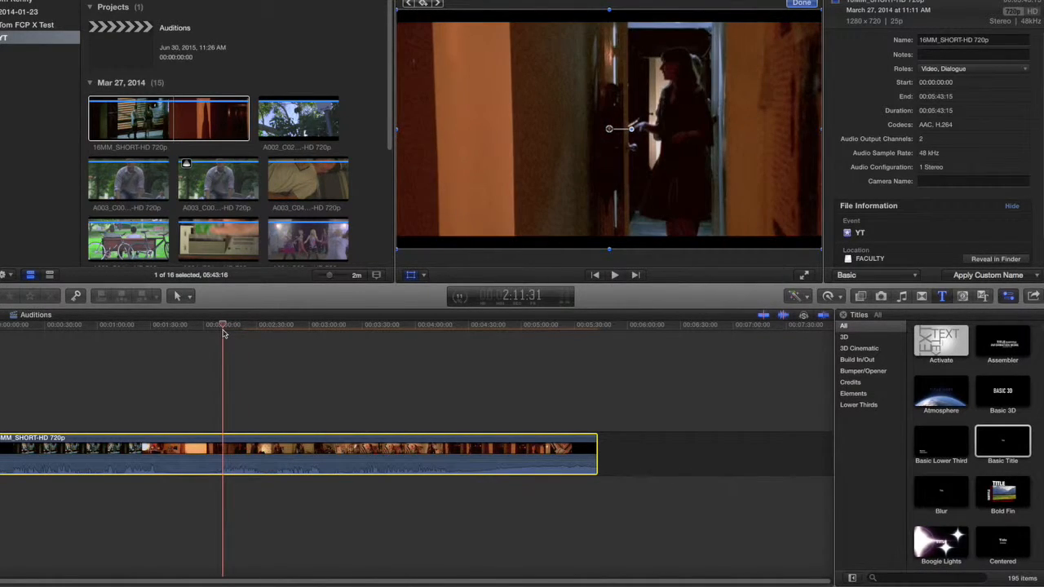
key(super+b)
click(308, 329)
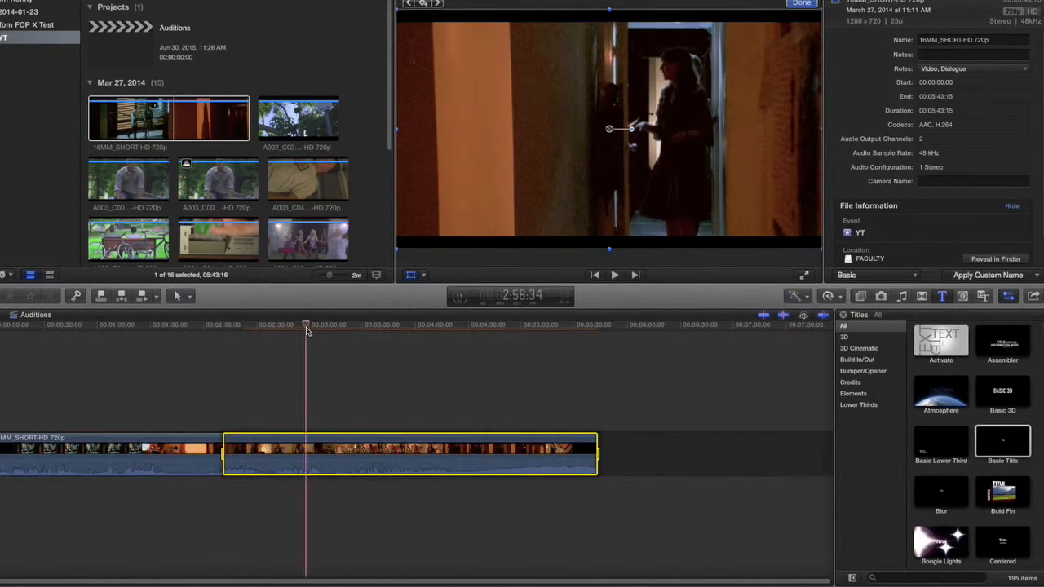
key(super+b)
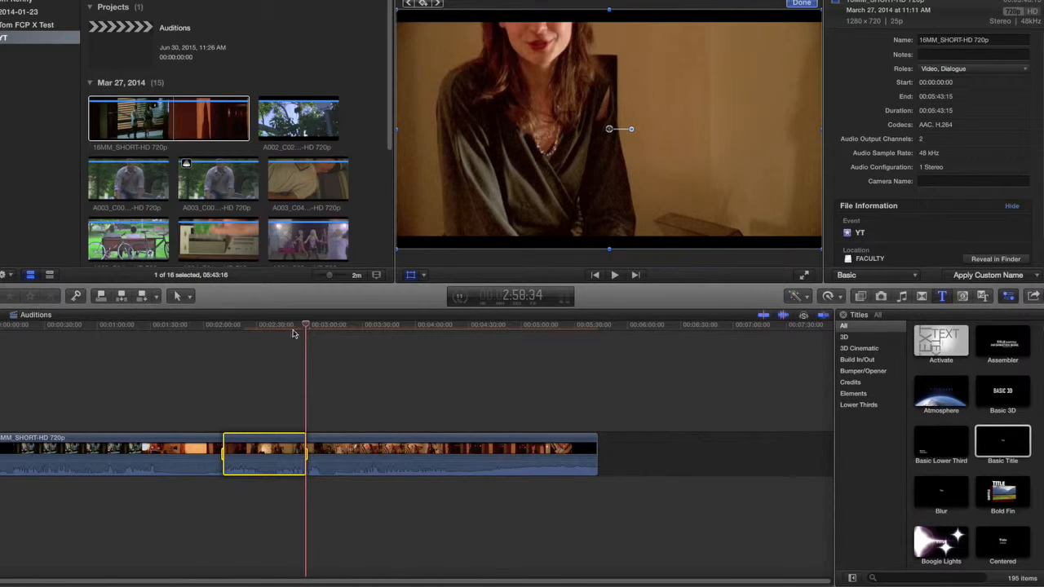
Lower the audio volume of the marked range to about -6 dB and clear the range selection
drag(306, 330, 261, 337)
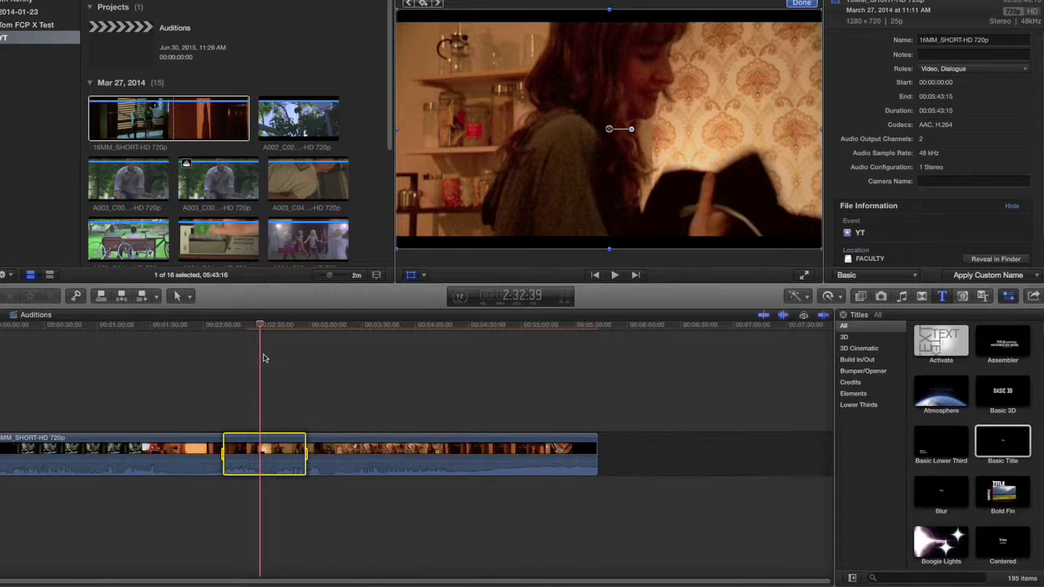
mouse_move(270, 458)
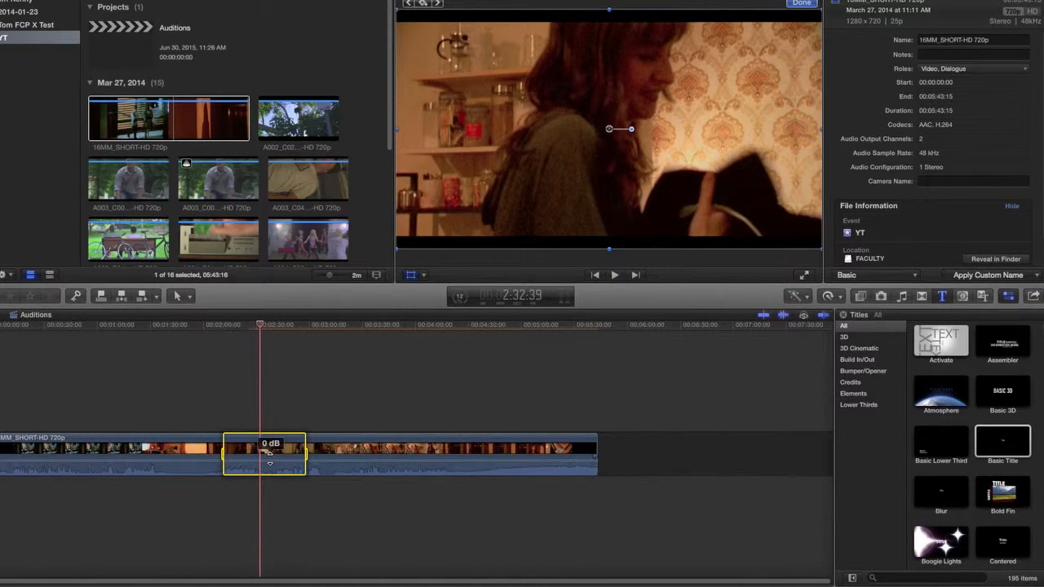
drag(270, 453, 270, 449)
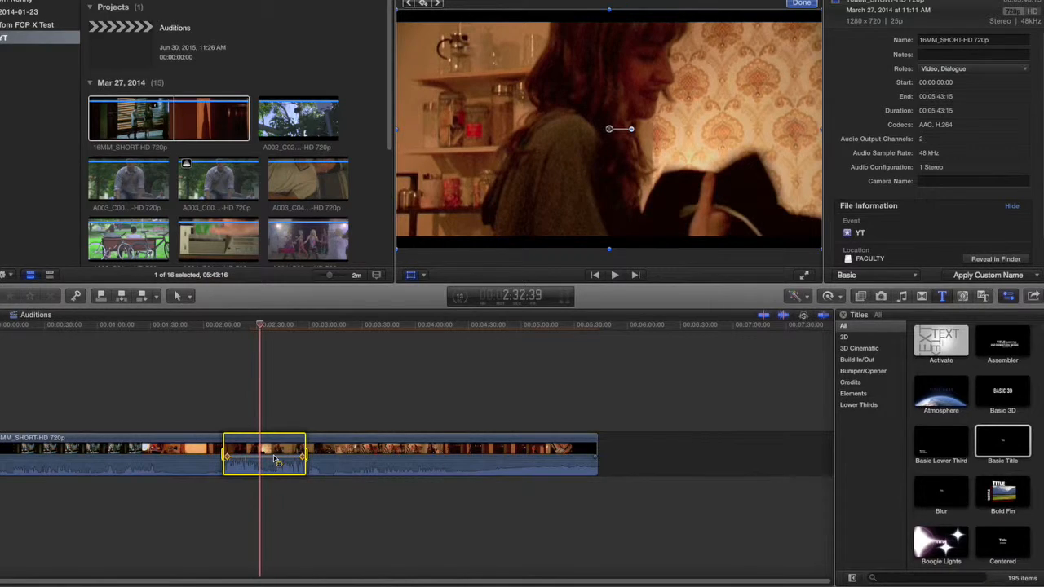
drag(270, 456, 270, 462)
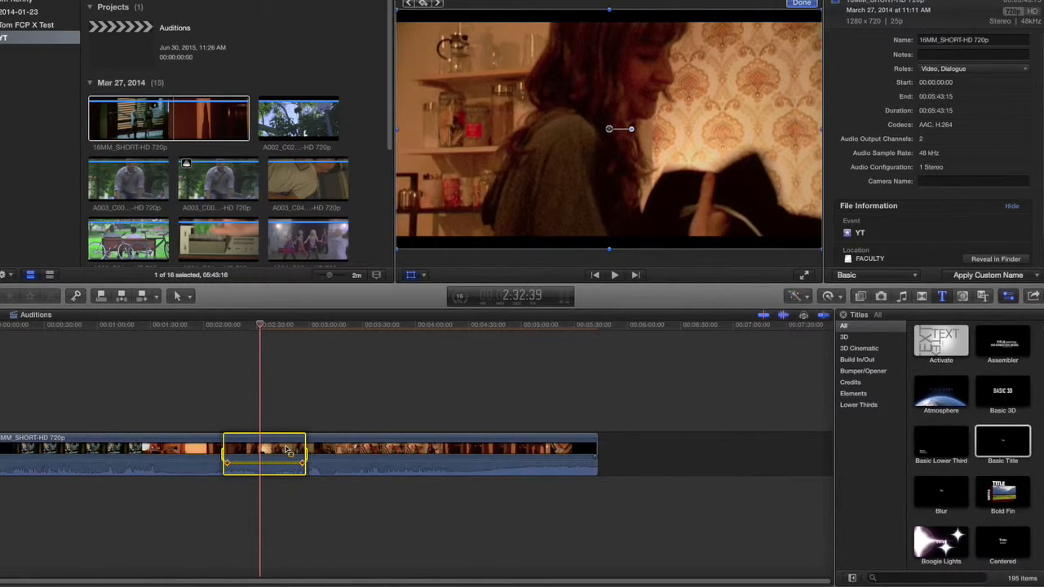
key(alt+x)
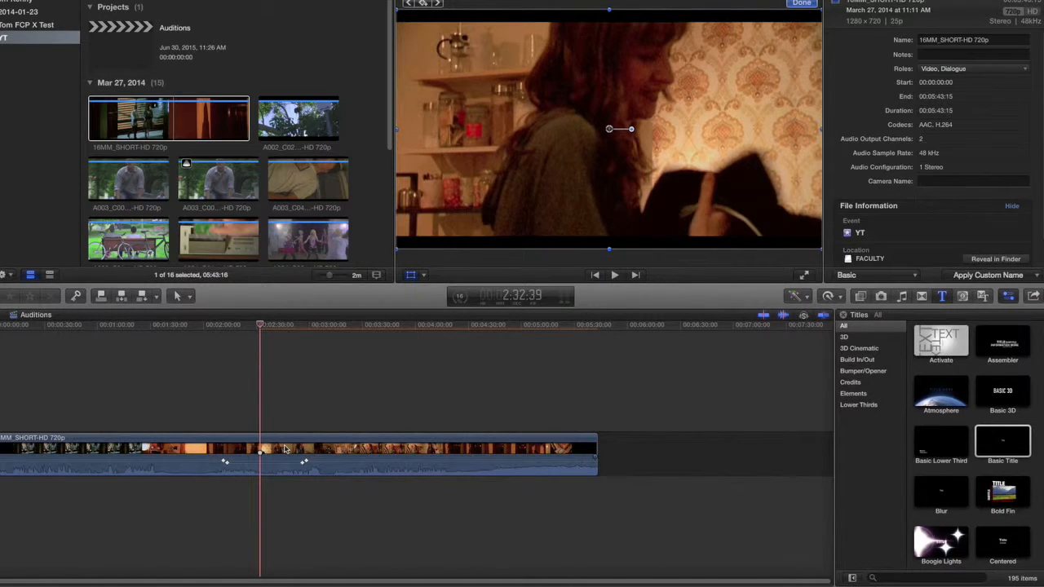
Move the two inner volume keyframes towards the middle of the lowered section to create gradual volume ramps
drag(261, 327, 215, 333)
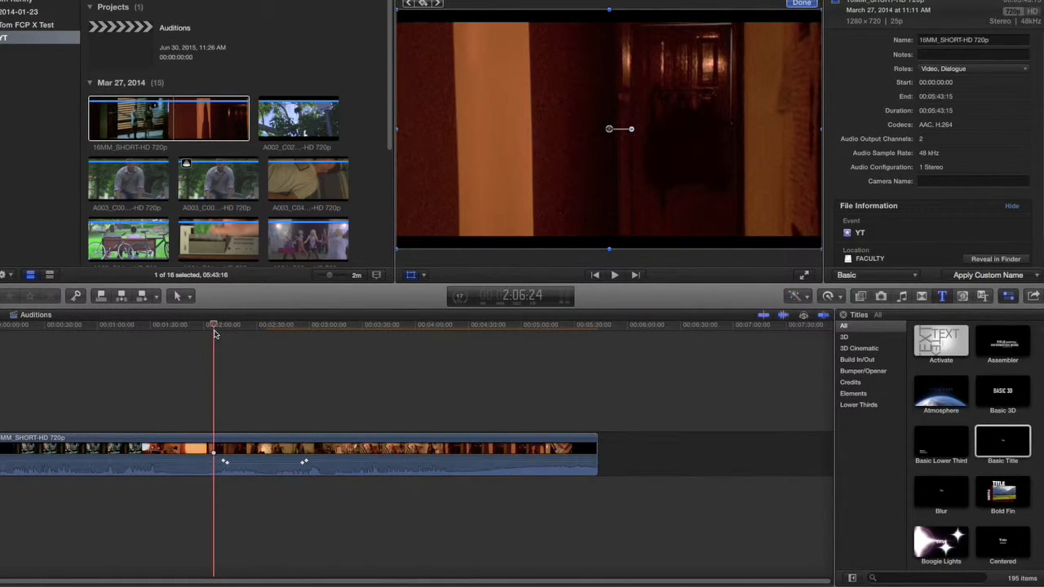
mouse_move(225, 463)
drag(227, 465, 238, 463)
drag(303, 463, 290, 460)
Add a volume keyframe inside the lowered audio section and raise it to 12 dB
mouse_move(251, 463)
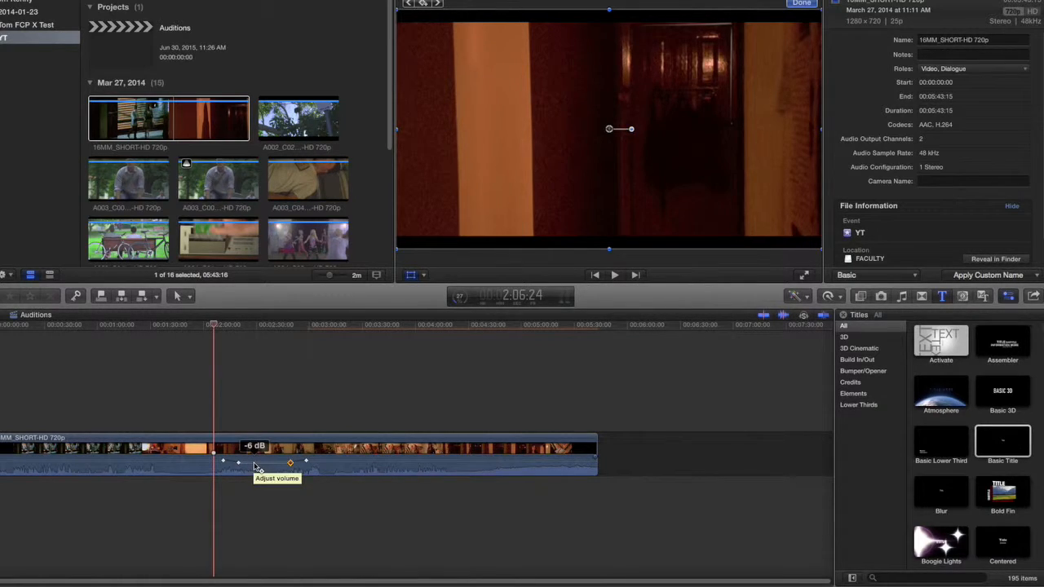
alt+click(254, 465)
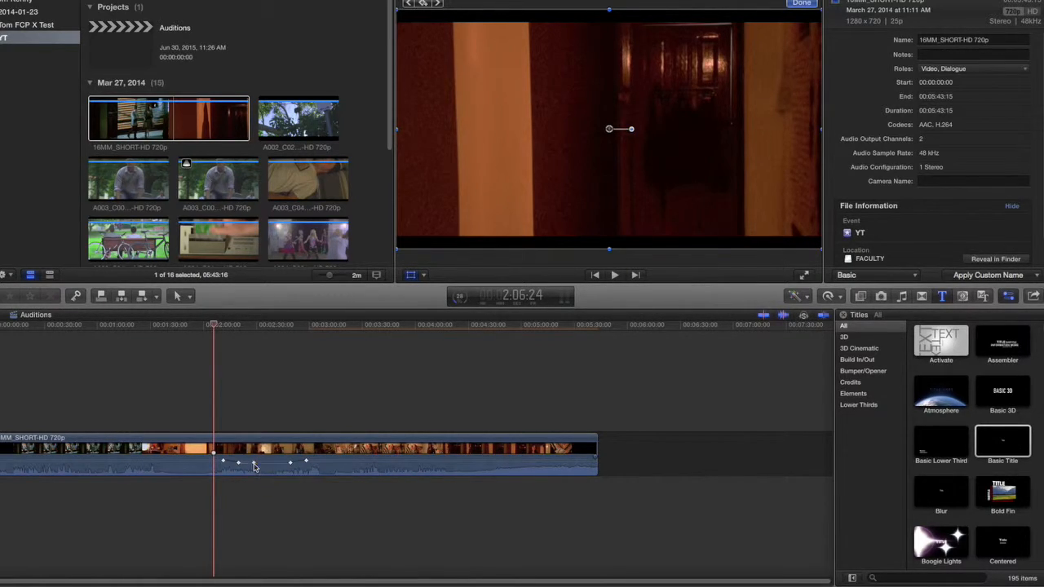
drag(254, 464, 256, 457)
drag(255, 458, 255, 457)
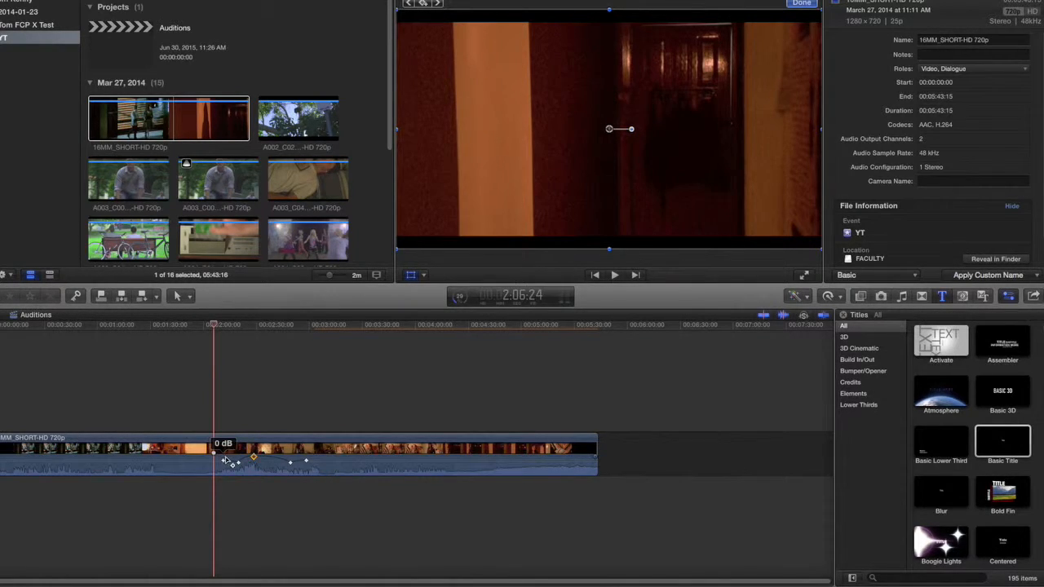
drag(237, 461, 239, 462)
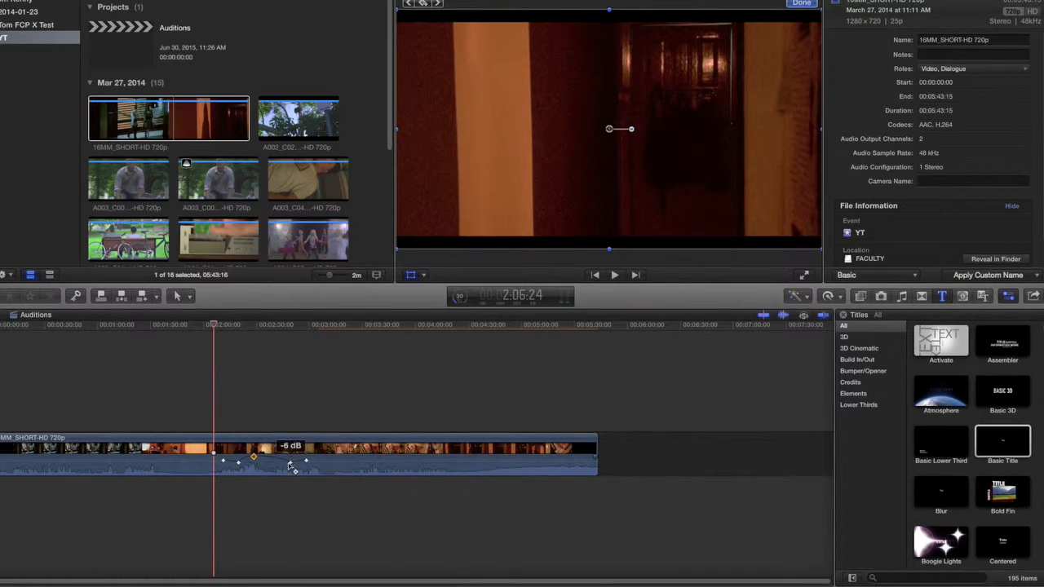
drag(290, 464, 285, 462)
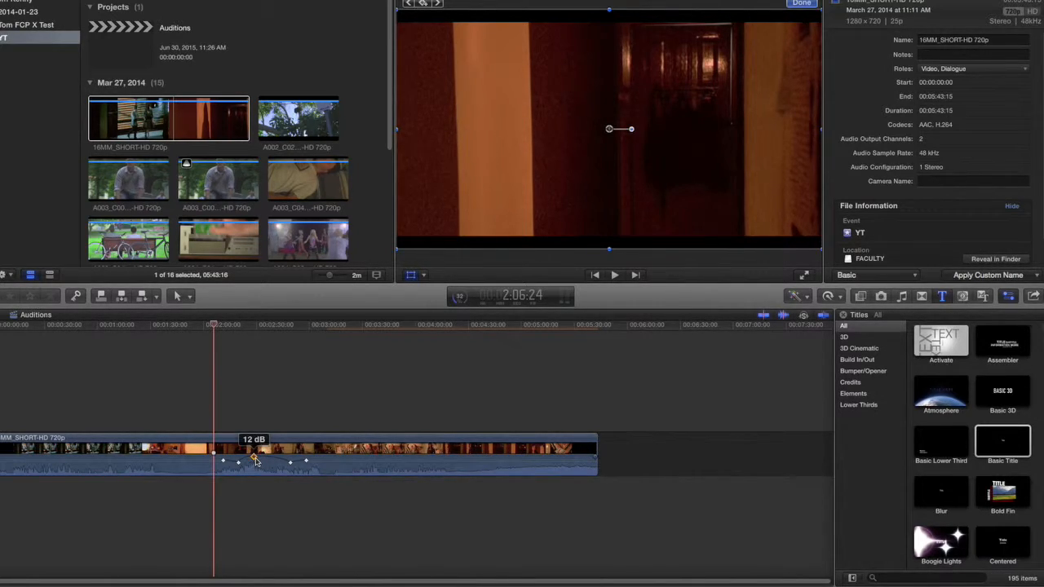
Delete the 12 dB keyframe from the lowered audio section
right_click(256, 460)
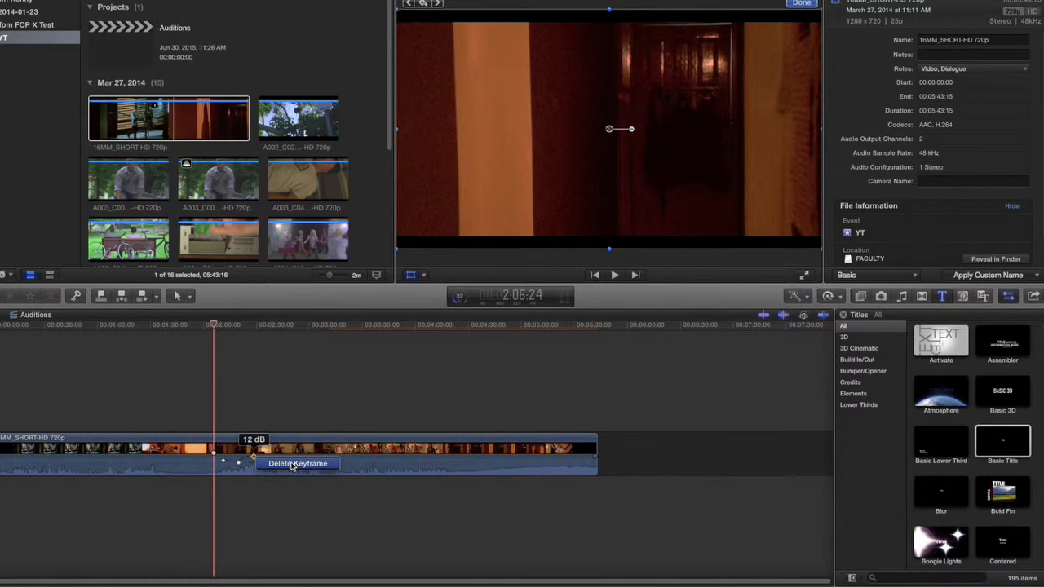
click(292, 464)
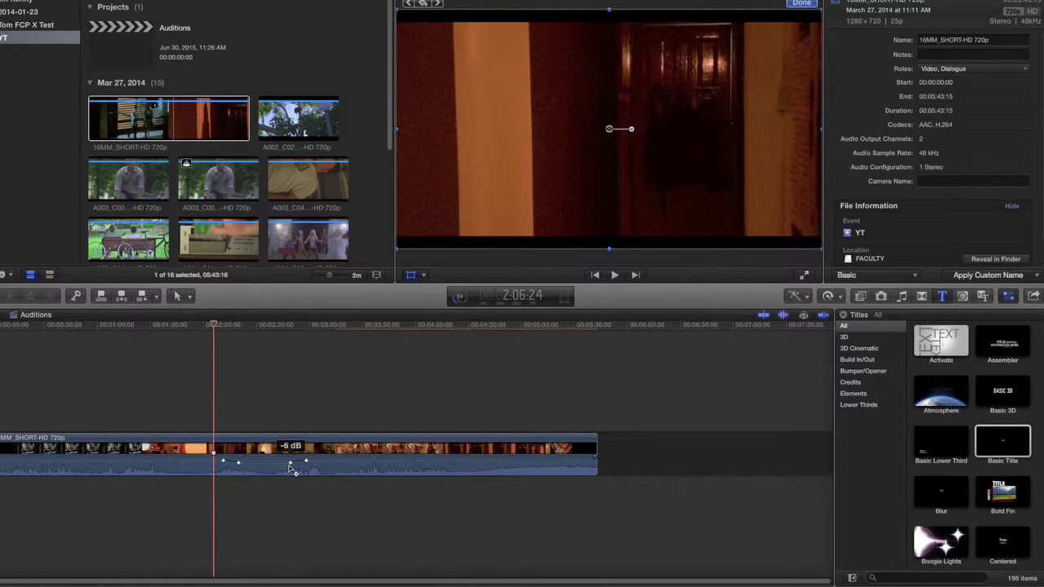
Select the -6 dB keyframe at the end of the lowered section and show the clip's audio properties
alt+click(291, 463)
click(943, 2)
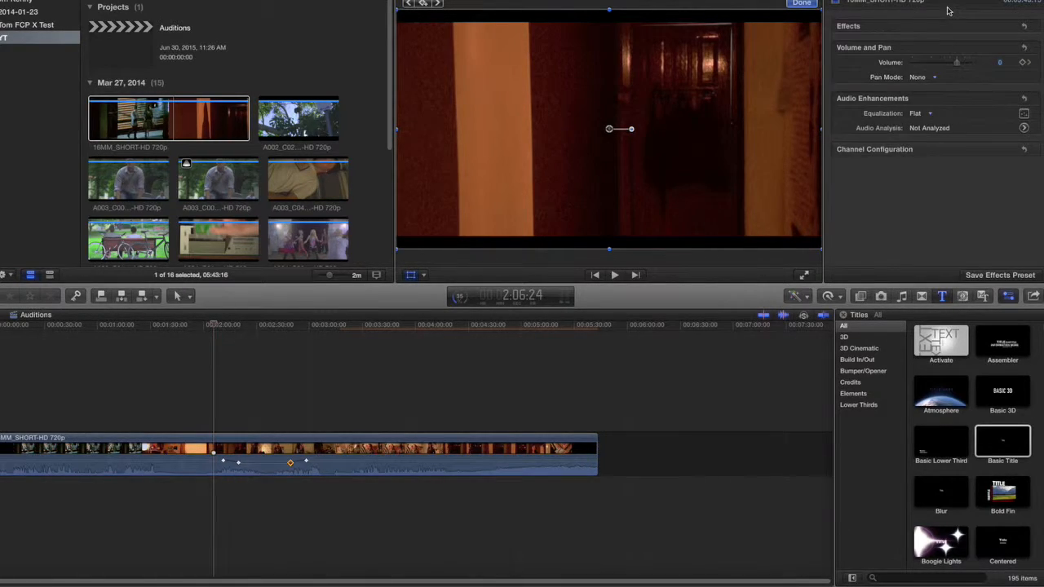
Step forward through the clip's volume keyframes to the last one, and back to the keyframe at 2:20:16
click(1030, 64)
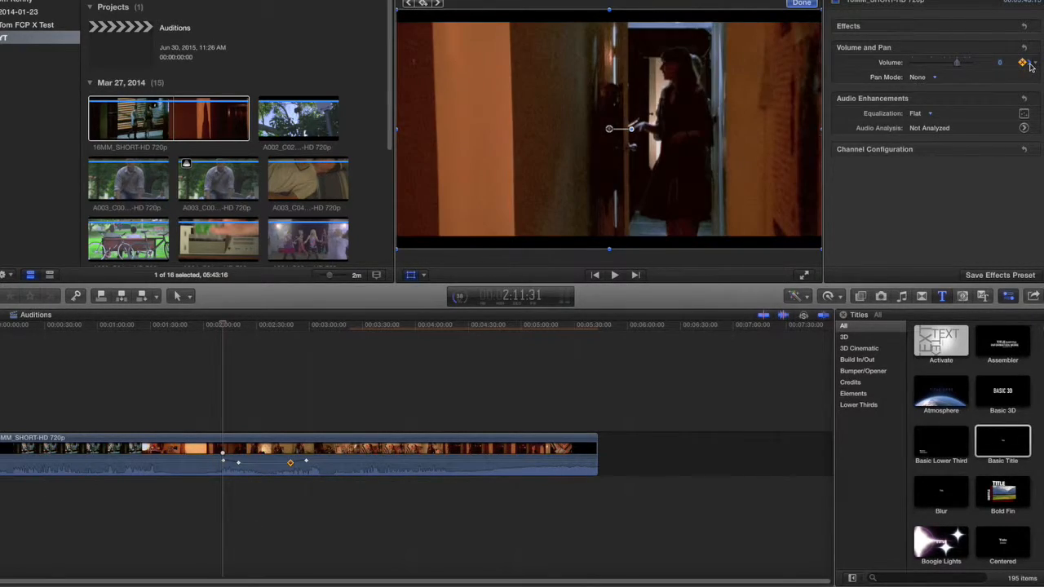
click(1030, 64)
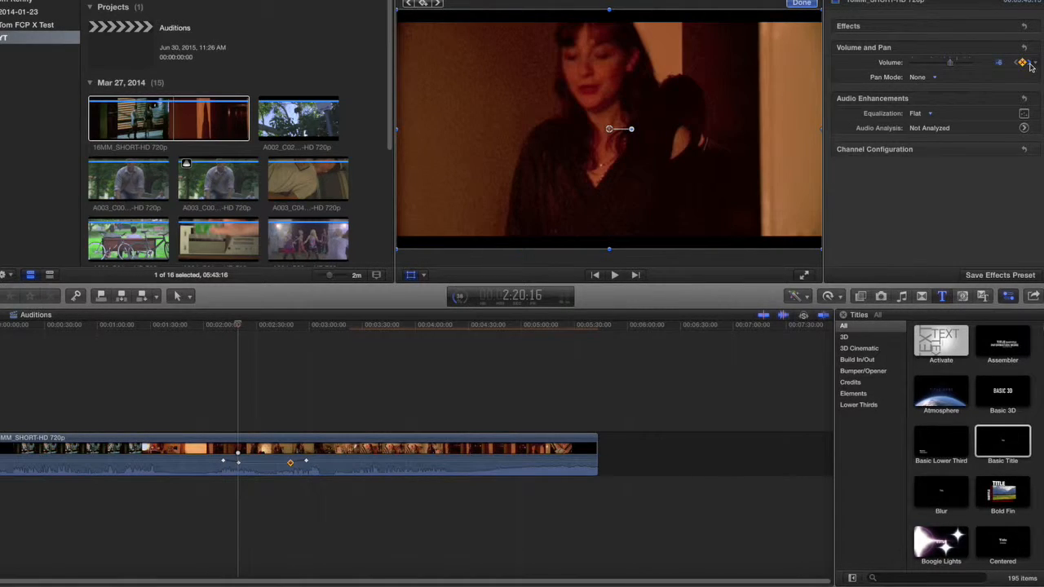
click(1029, 64)
click(1030, 64)
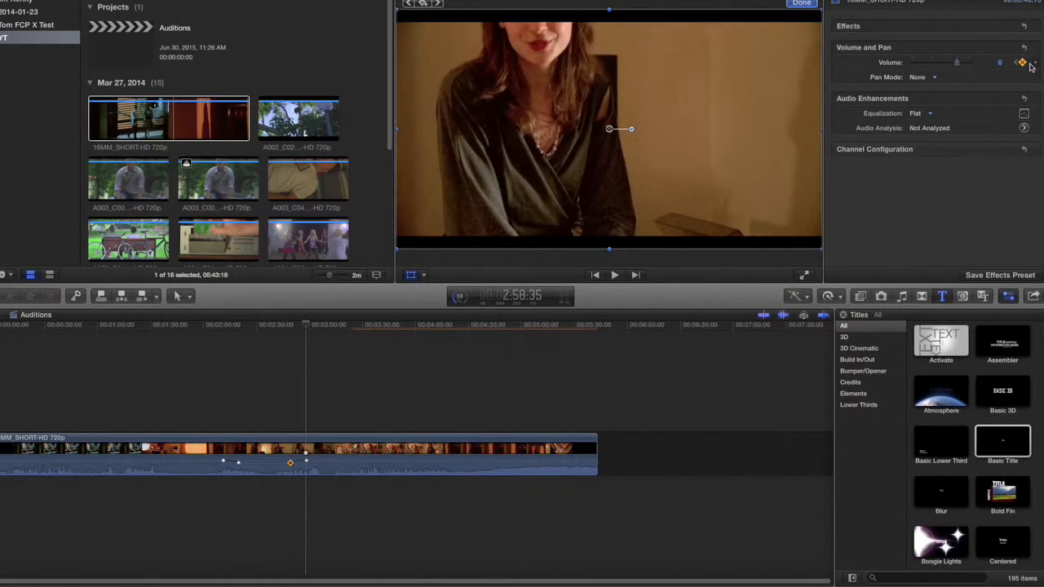
click(1018, 65)
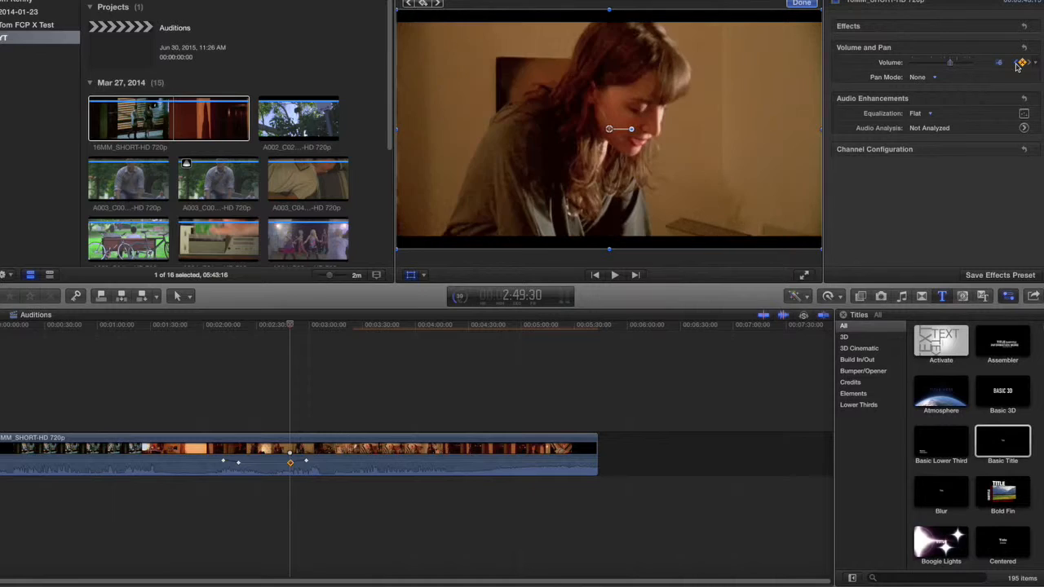
click(1017, 65)
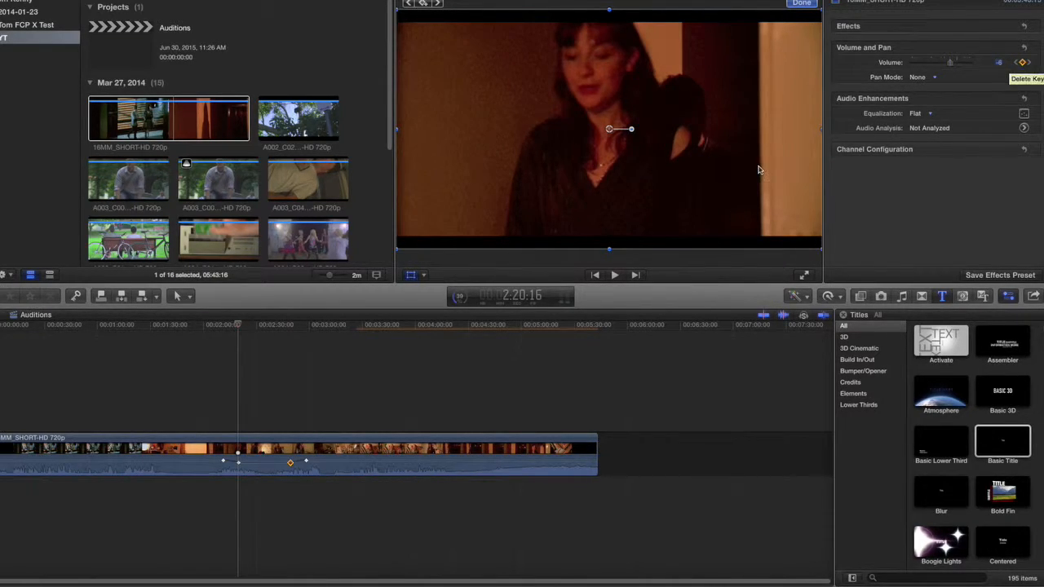
Add a volume keyframe to the timeline clip at 2:35:32 and delete the one at 2:49:30
click(269, 326)
click(265, 326)
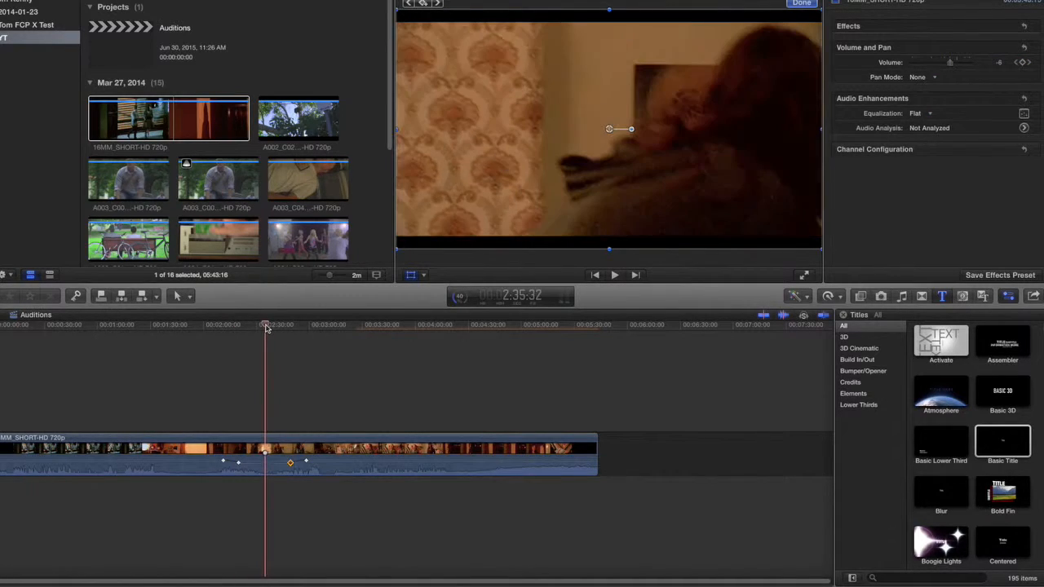
click(1023, 63)
drag(265, 325, 290, 325)
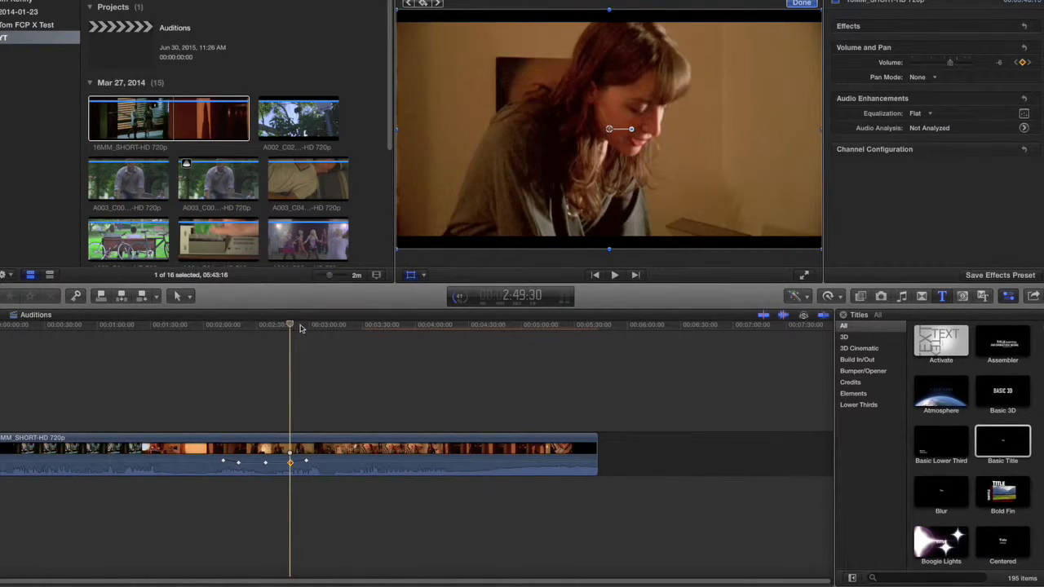
click(1024, 66)
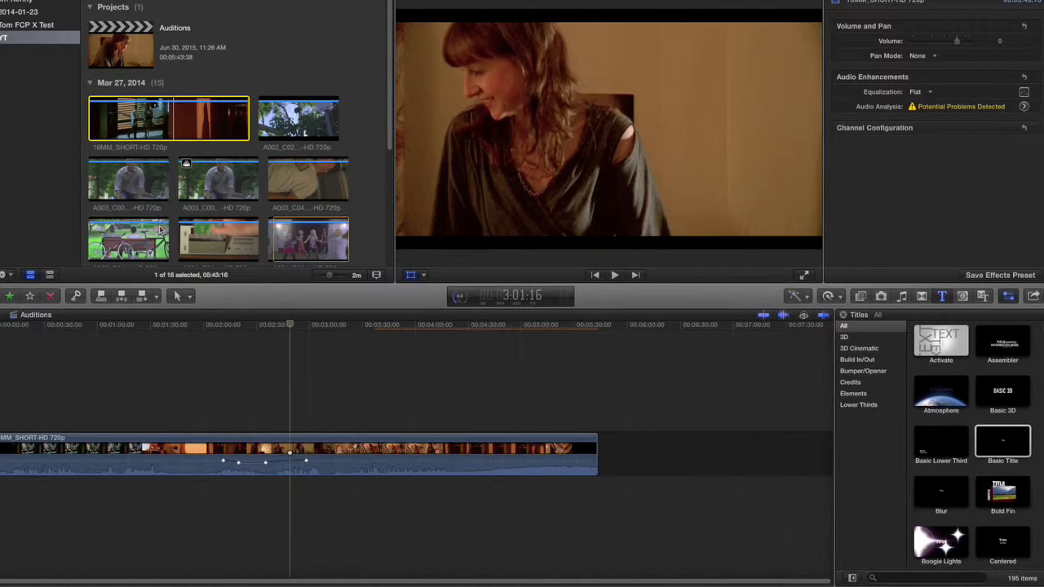
Select the 16MM_SHORT-HD 720p source clip in the browser and lower its volume to -12 dB
click(119, 235)
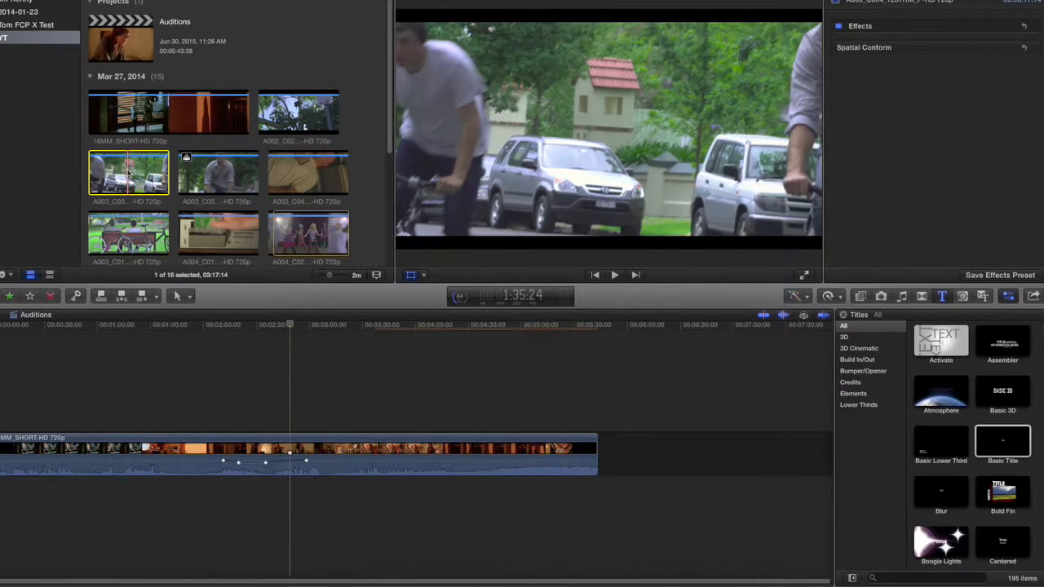
click(150, 124)
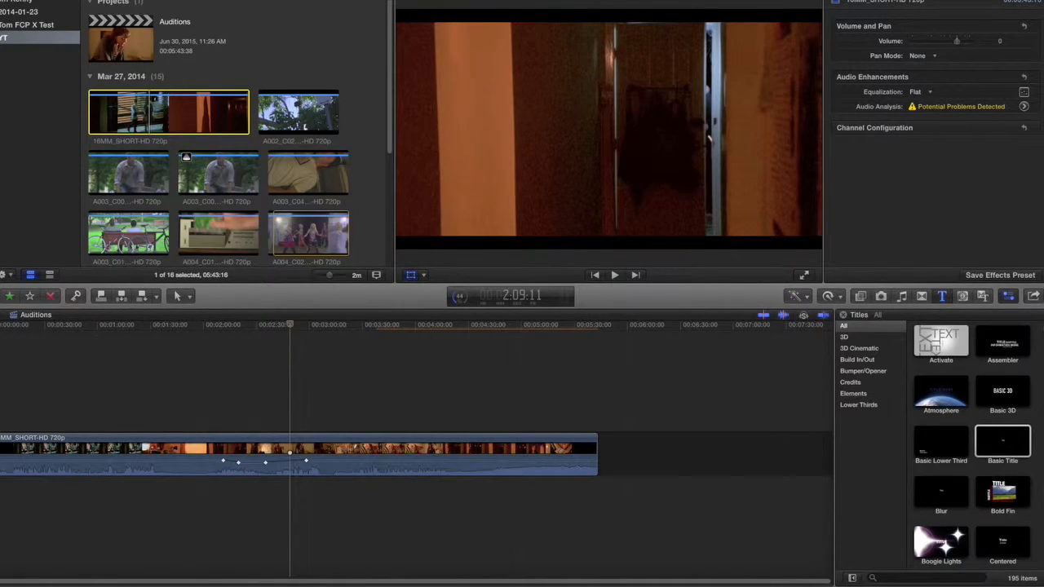
click(929, 29)
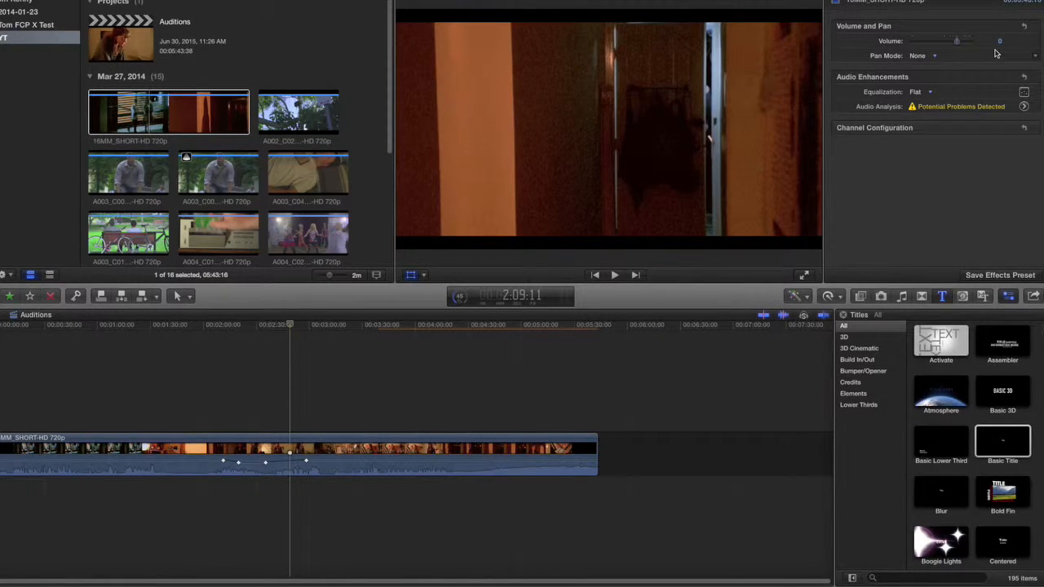
drag(956, 43, 949, 42)
click(206, 105)
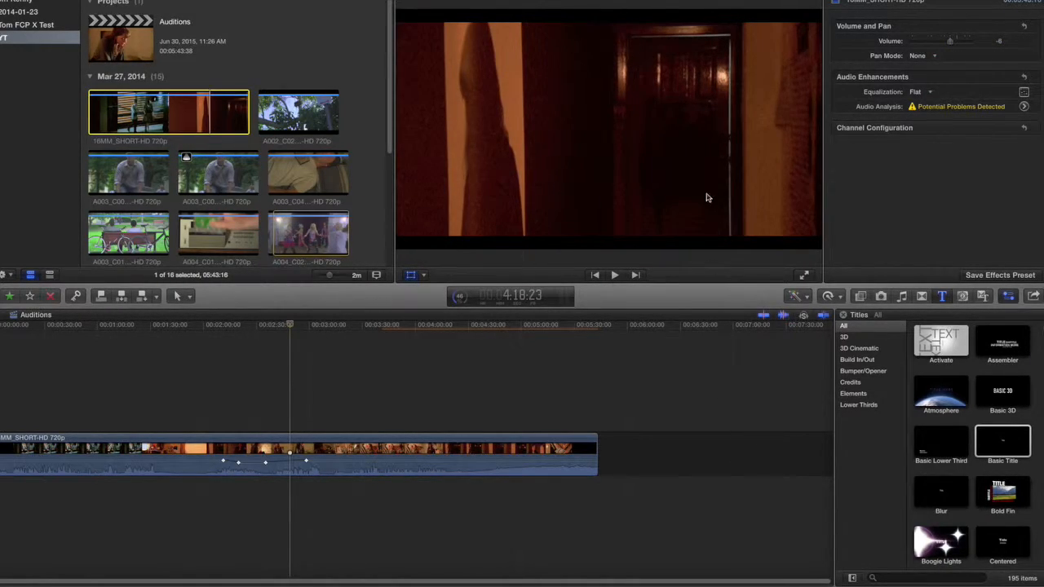
drag(949, 43, 944, 45)
Enable Background Noise Removal and Loudness for the source clip, and return to its main audio properties
click(1023, 106)
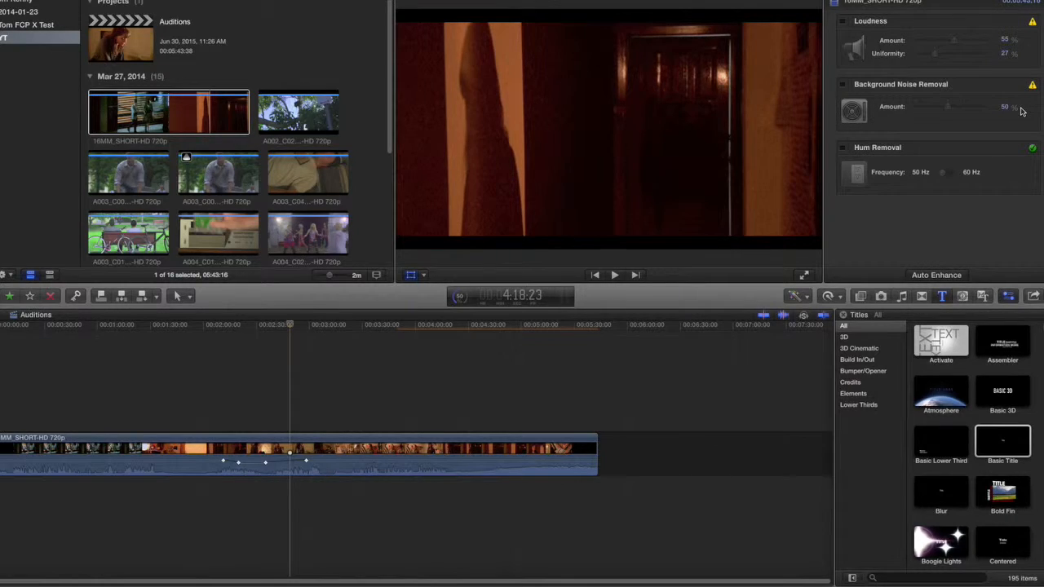
click(843, 86)
click(842, 21)
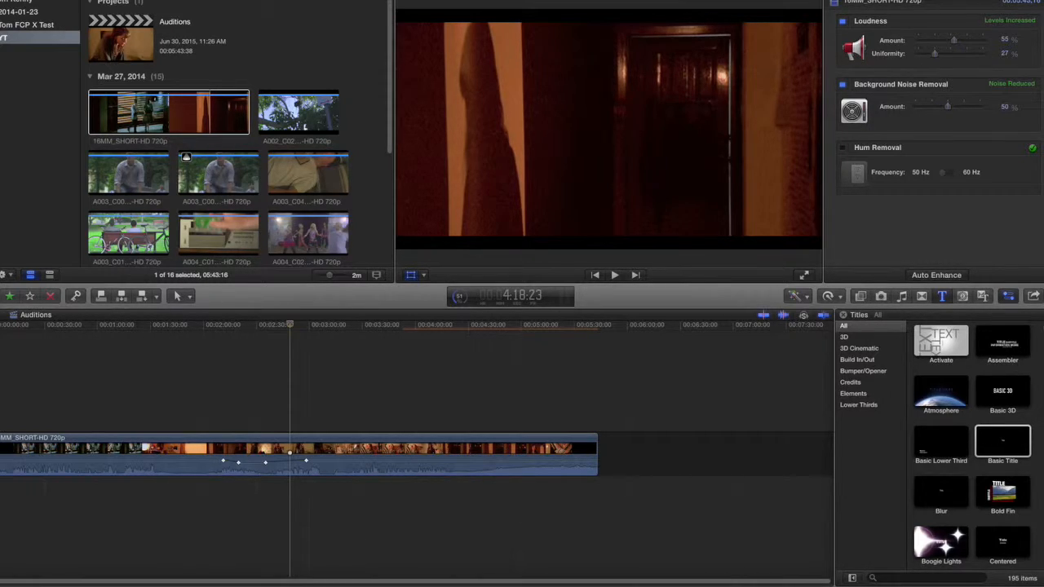
click(836, 2)
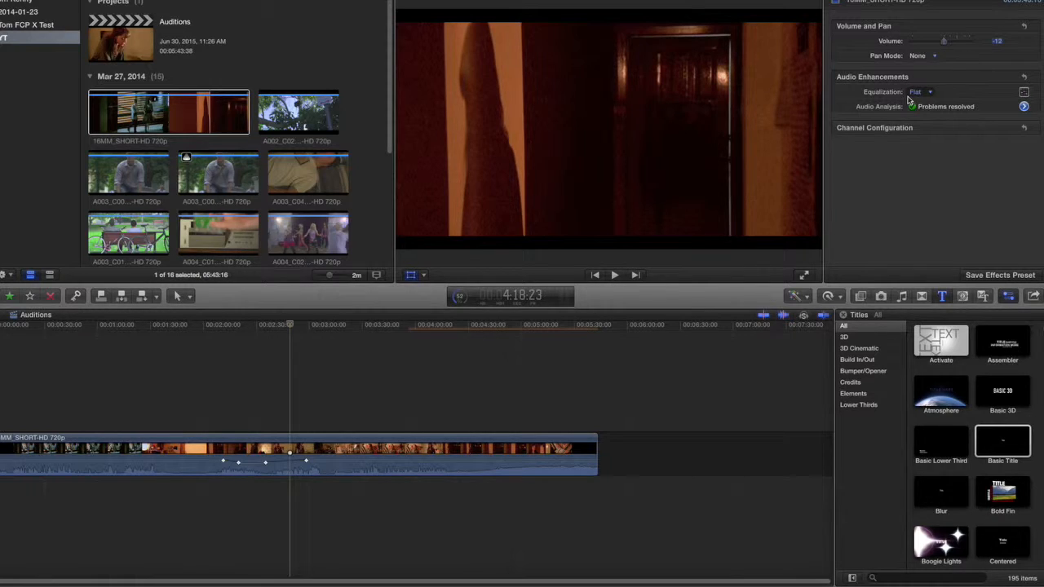
Examine the timeline clip's volume at and between its keyframes, and view the volume parameter's reset and keyframe options
click(185, 111)
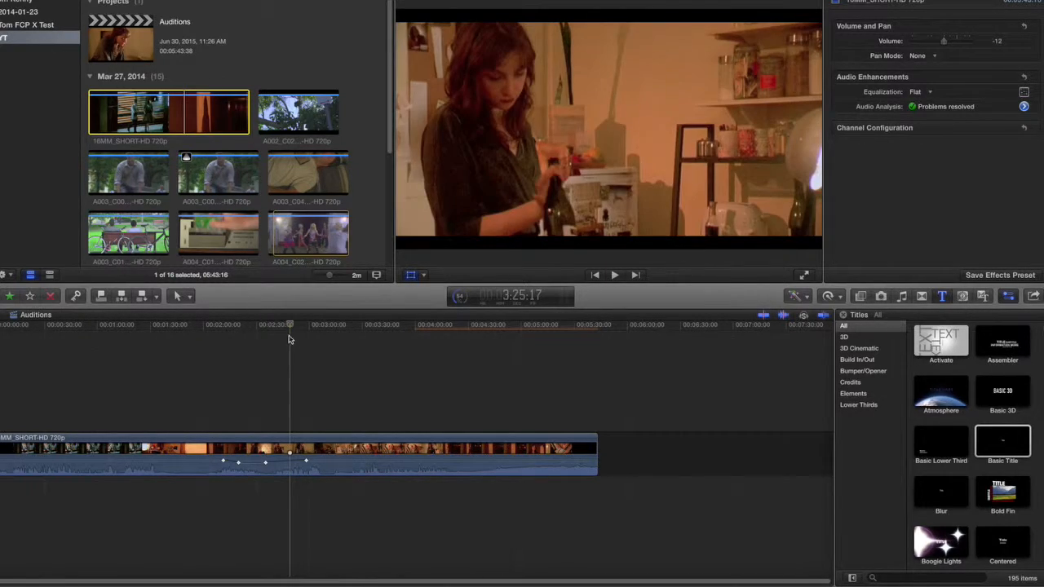
drag(288, 325, 271, 330)
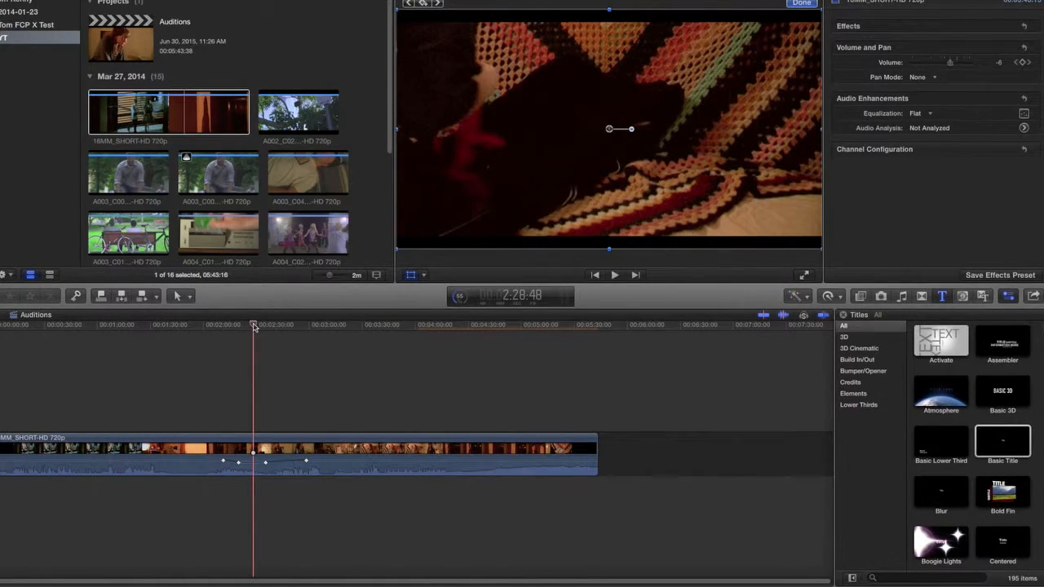
click(255, 326)
mouse_move(254, 326)
mouse_down()
mouse_move(238, 327)
mouse_move(307, 329)
mouse_move(270, 332)
mouse_up()
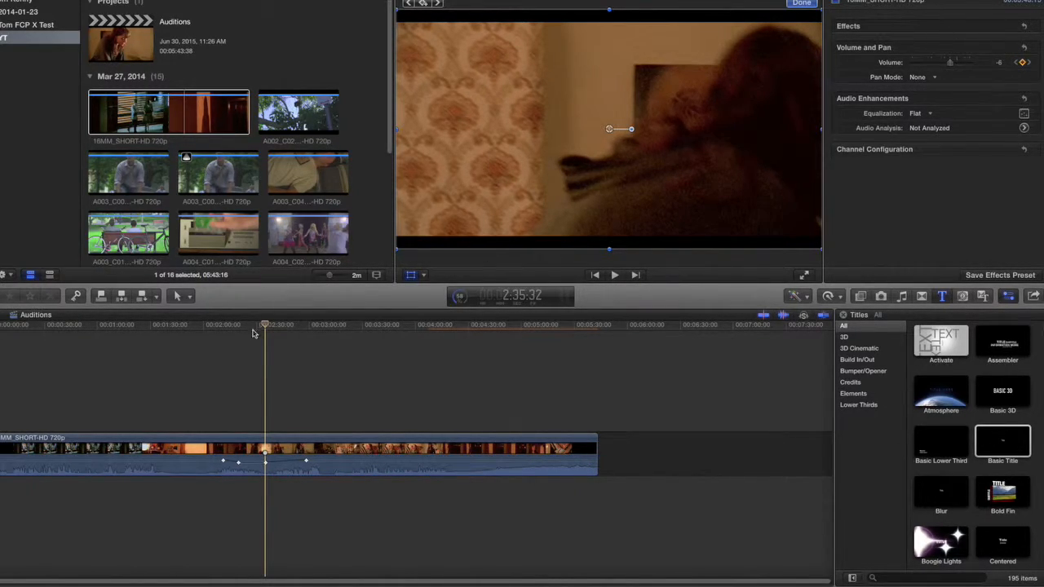
drag(266, 329, 306, 328)
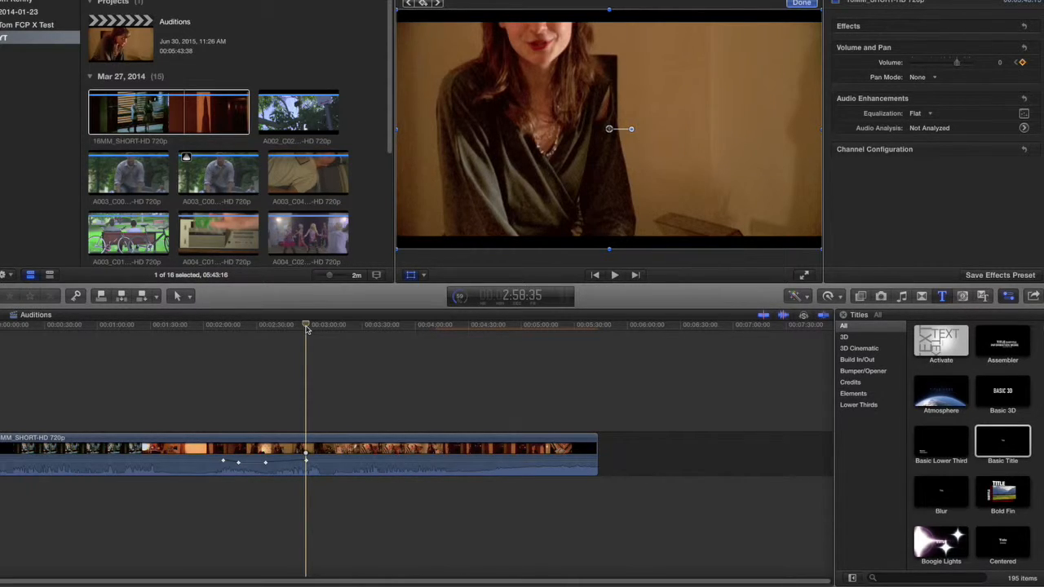
click(1034, 49)
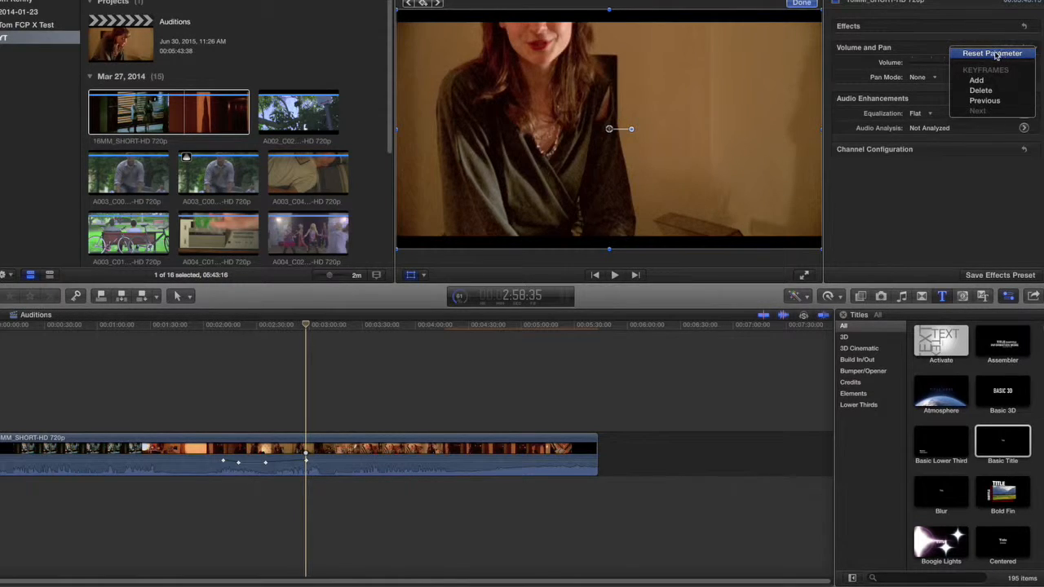
click(281, 381)
drag(307, 327, 267, 332)
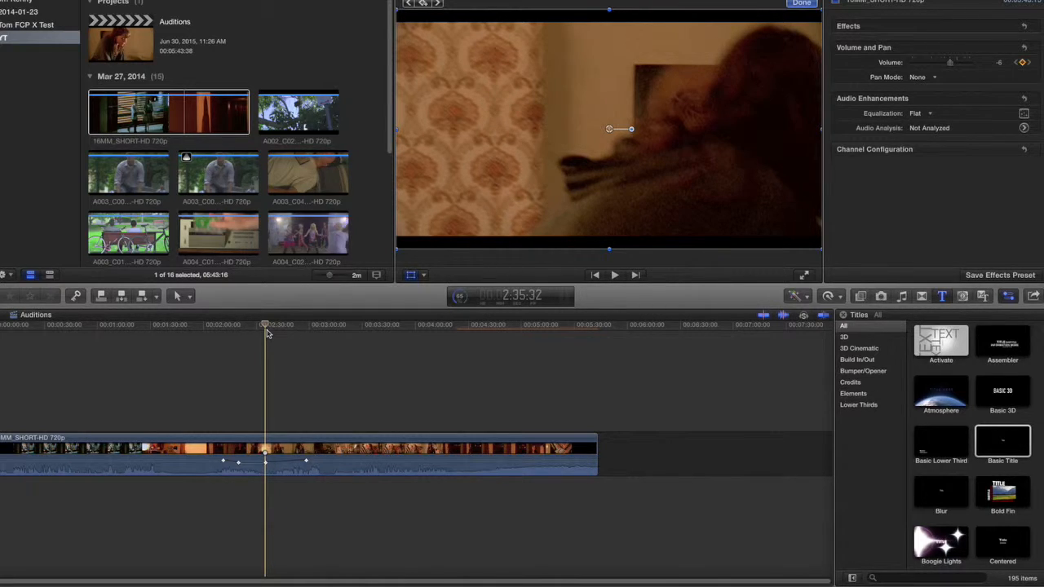
Add an audio fade-in at the start of the timeline clip and an audio fade-out at its end
click(532, 347)
drag(539, 349, 7, 369)
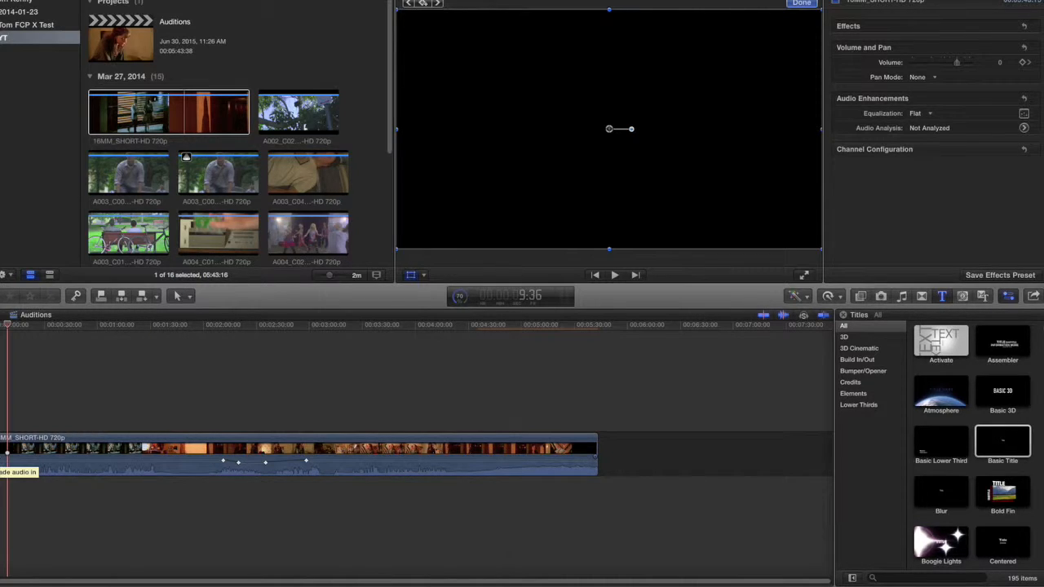
drag(0, 457, 30, 458)
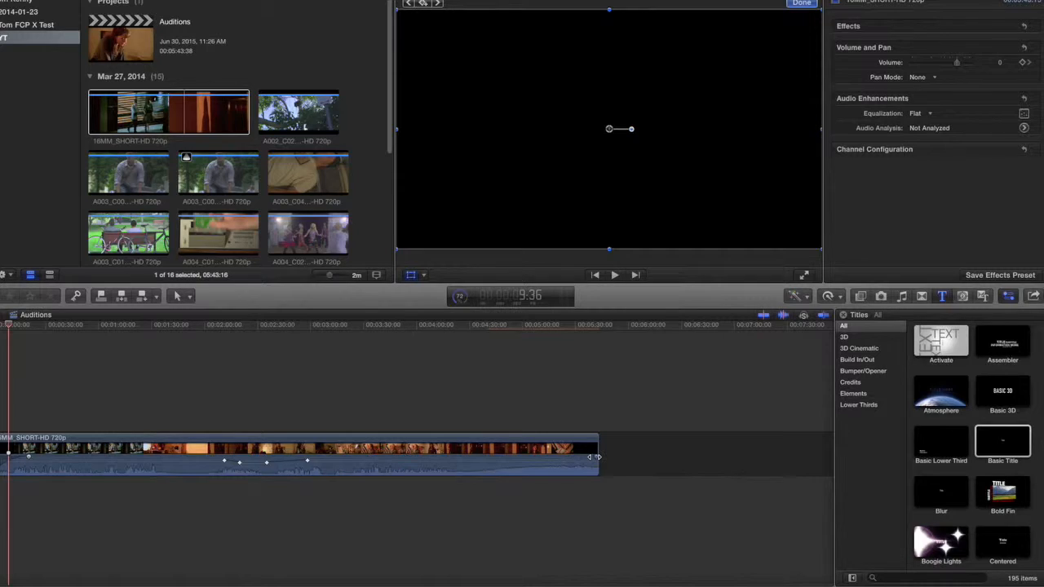
drag(595, 455, 554, 455)
Set the clip's audio fade-out shape to S-curve and its fade-in shape to Linear
right_click(555, 460)
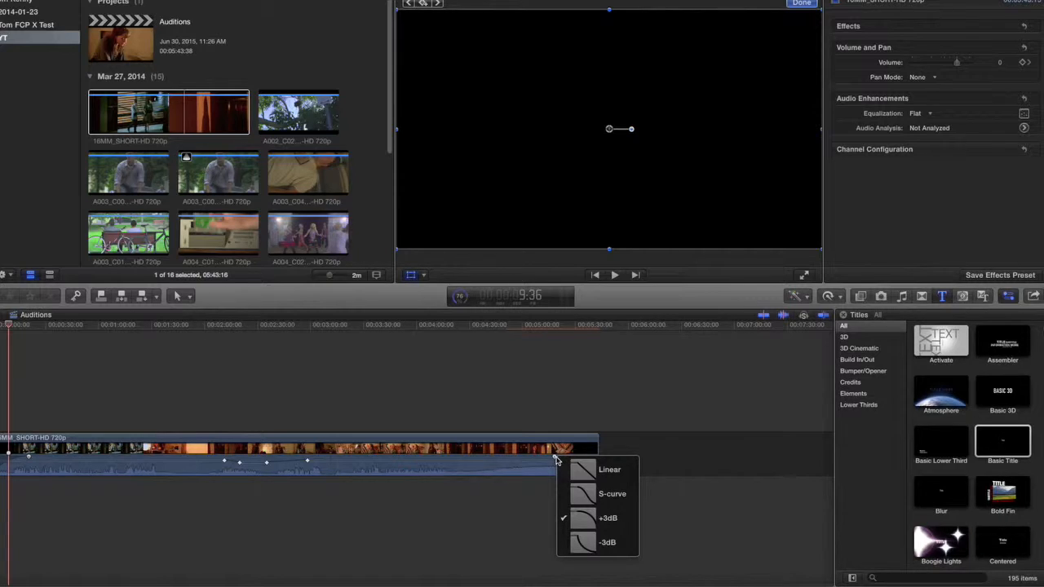
click(588, 494)
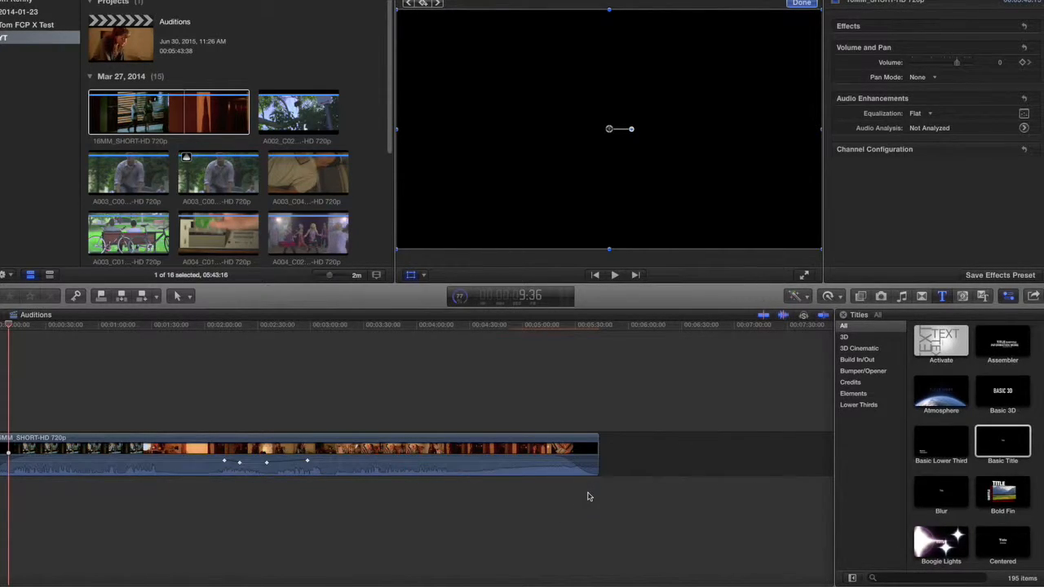
click(9, 456)
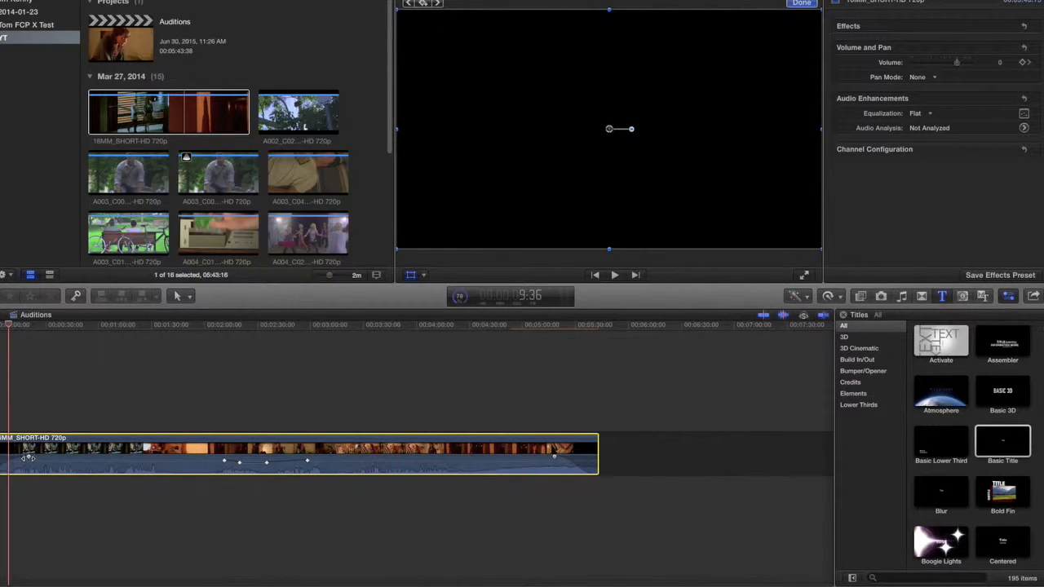
right_click(30, 459)
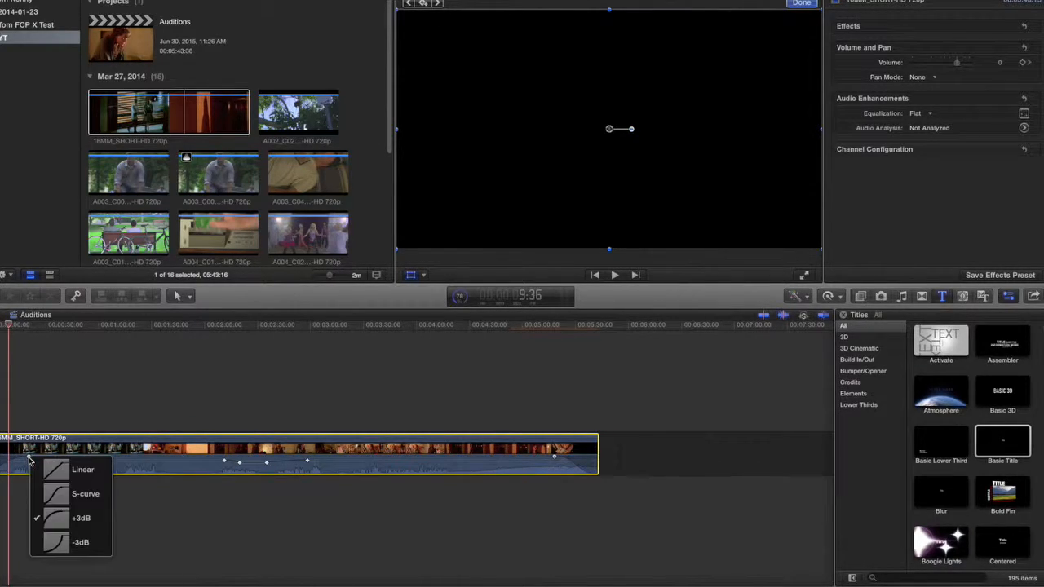
click(67, 477)
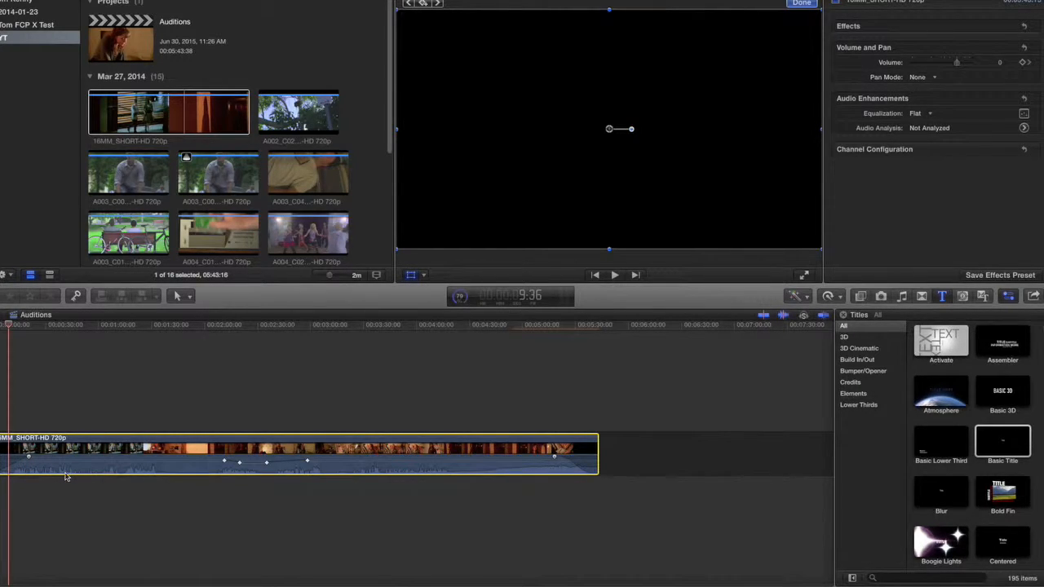